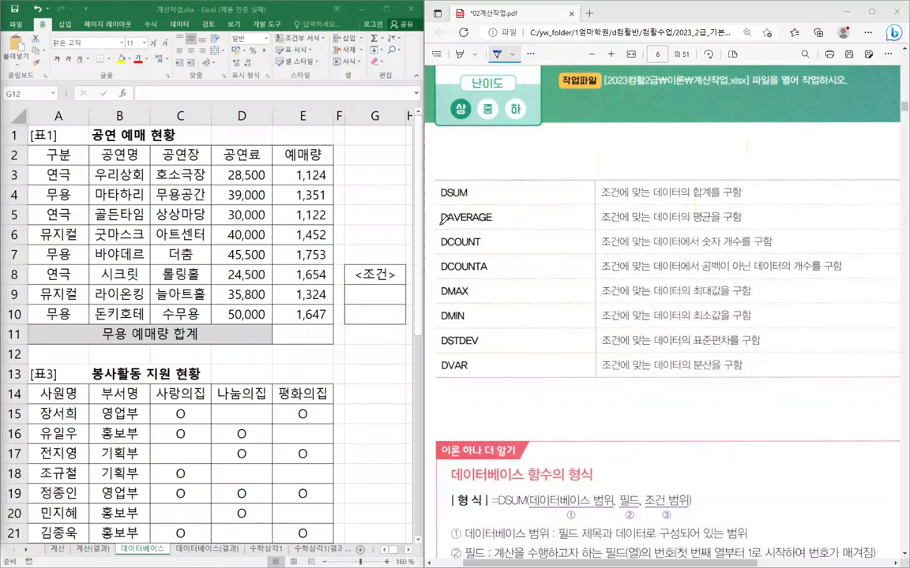
- Underline in blue pen the initial D of DSUM and DAVERAGE in the function list, and DSUM in the syntax line
mouse_move(440, 227)
left_mouse_down()
mouse_move(449, 227)
mouse_move(445, 201)
left_mouse_up()
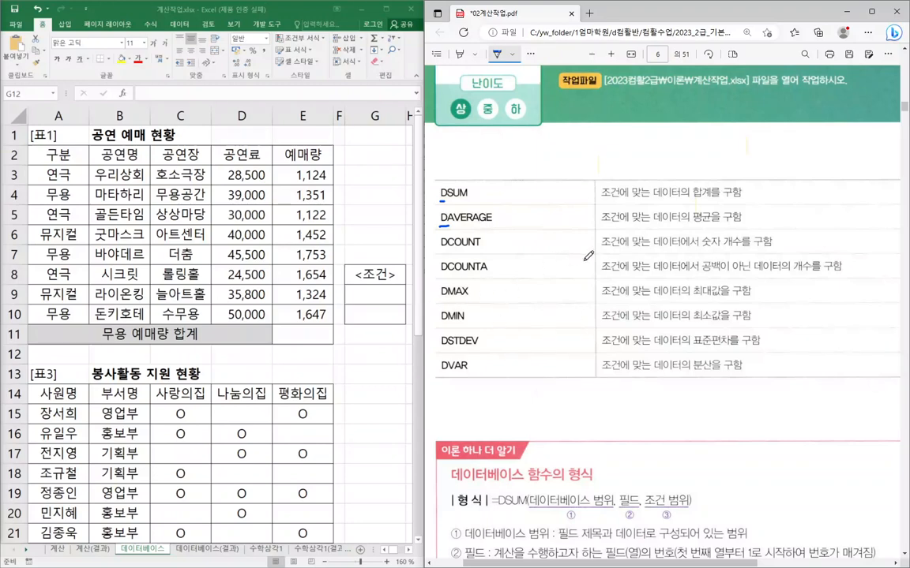
scroll(712, 279, "down", 5)
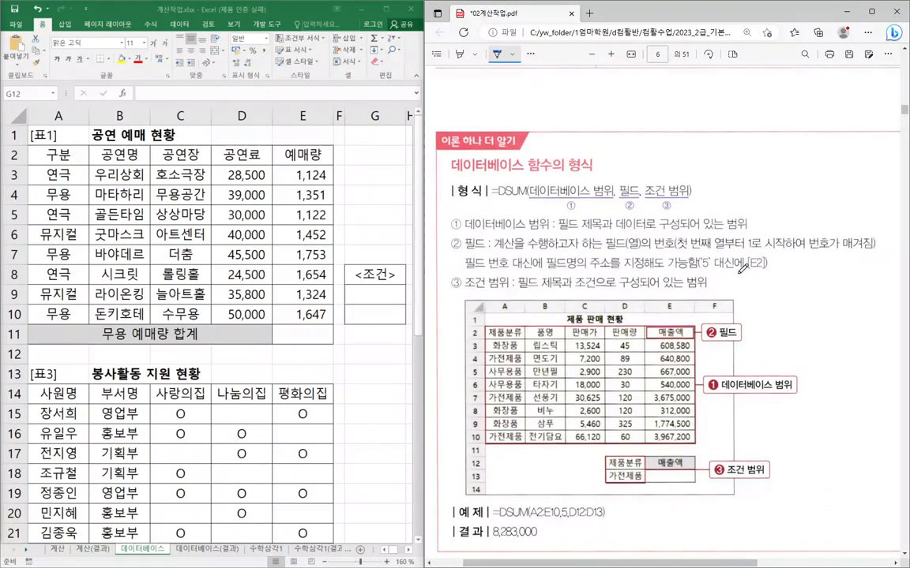
scroll(663, 245, "up", 2)
left_click_drag(497, 197, 519, 197)
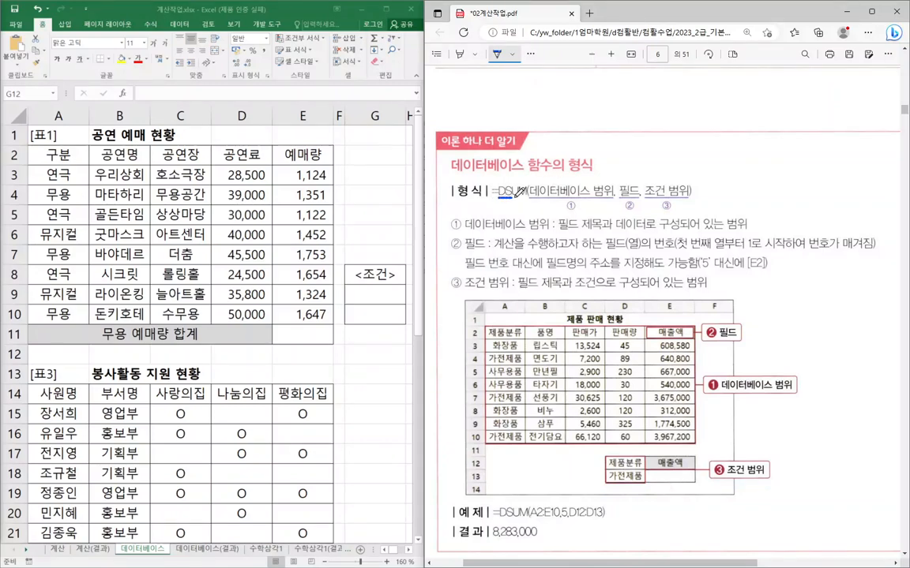
- Highlight in yellow the three DSUM arguments in the syntax line, the database range definition and the 조건 범위 example in the PDF
left_click(458, 53)
left_click_drag(529, 192, 695, 192)
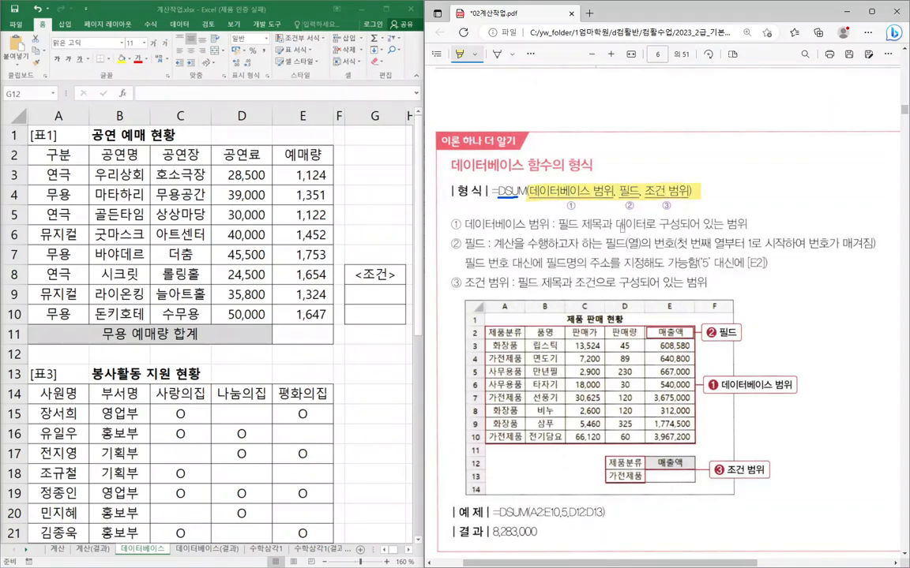
left_click_drag(563, 223, 752, 223)
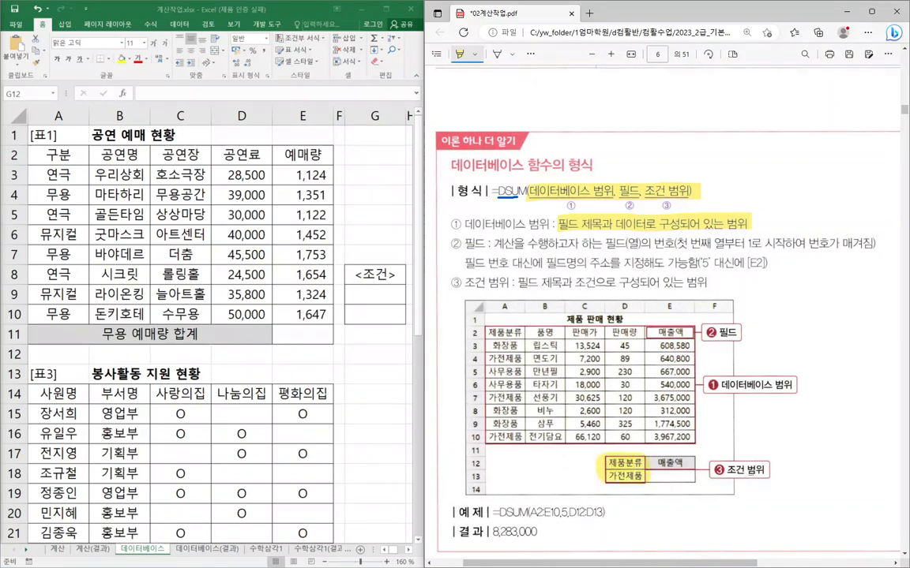
left_click_drag(719, 470, 770, 470)
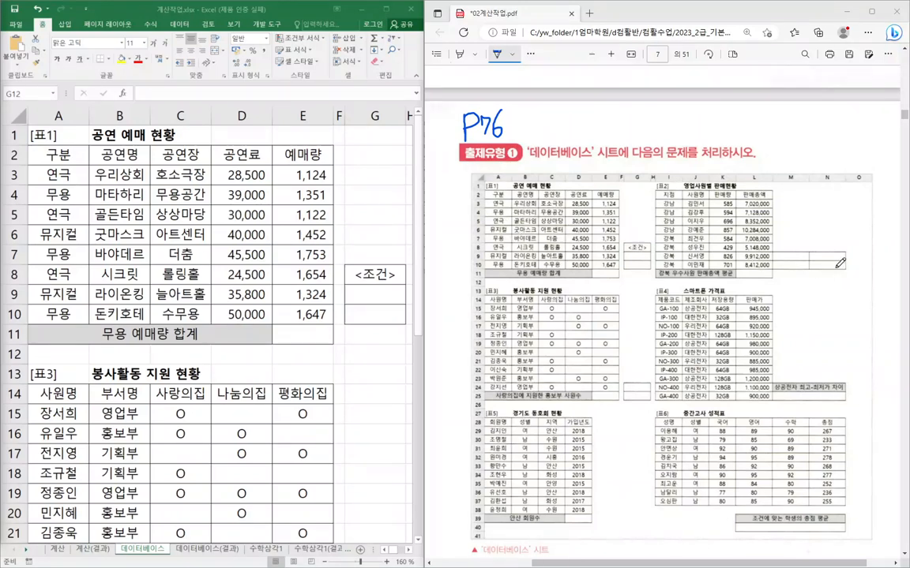
- Highlight problem 1's key phrases in the PDF: 구분[A3:A10]이 '무용', 예매량[E3:E10]의 합계, [G9:G10], '매'를 포함, 3매 and & 연산자
scroll(839, 262, "down", 10)
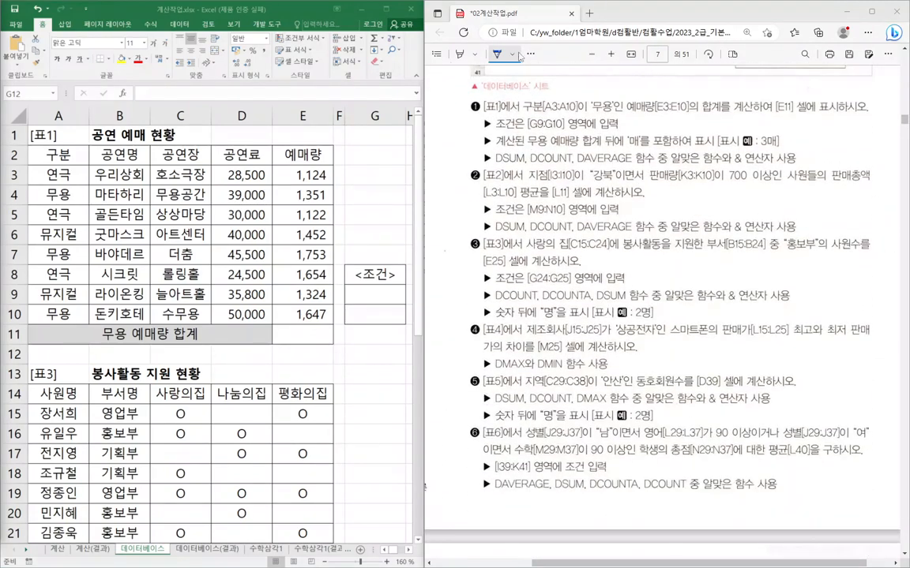
left_click(458, 54)
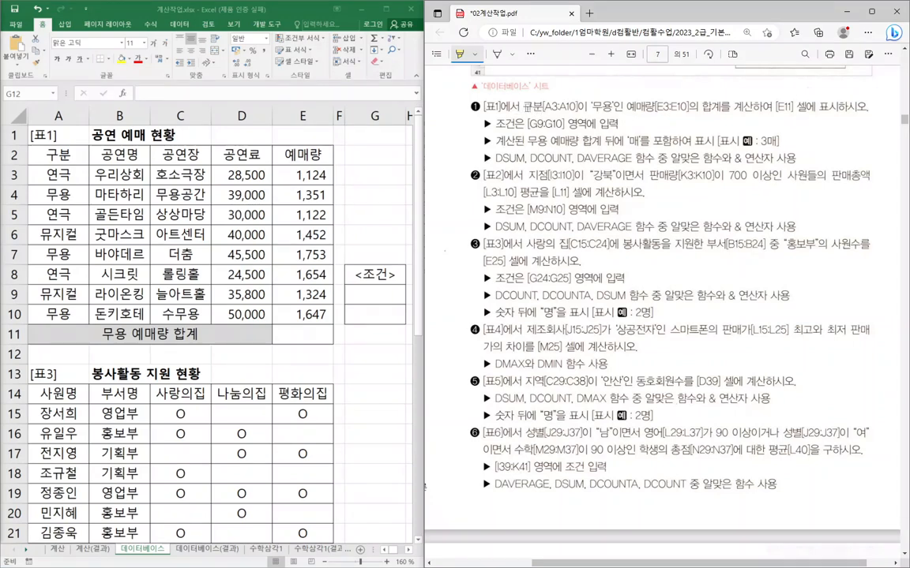
left_click_drag(524, 106, 567, 106)
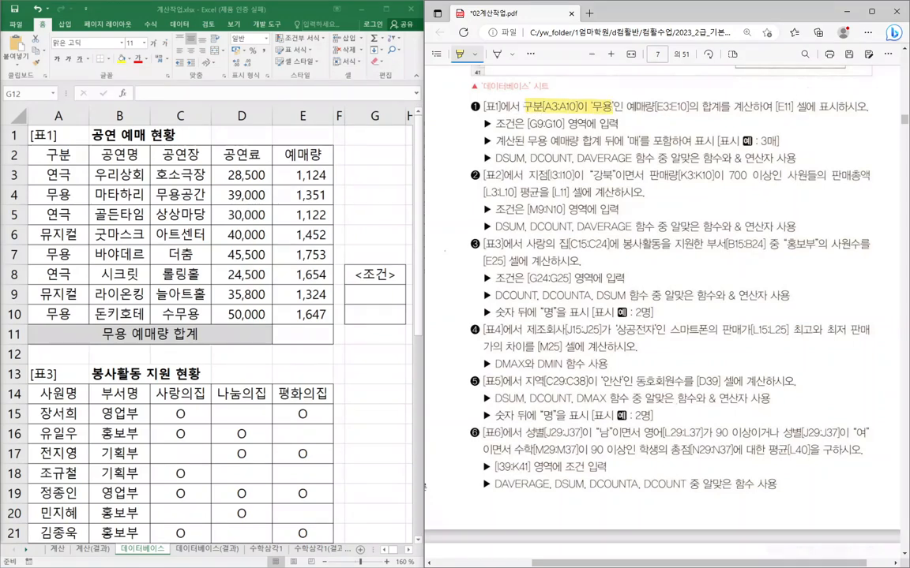
left_click_drag(626, 106, 732, 106)
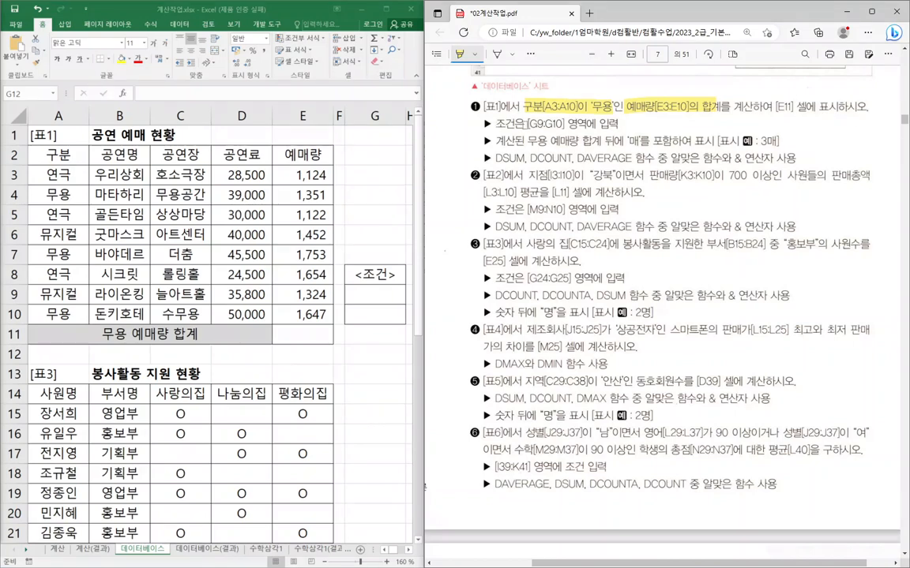
left_click_drag(526, 123, 564, 124)
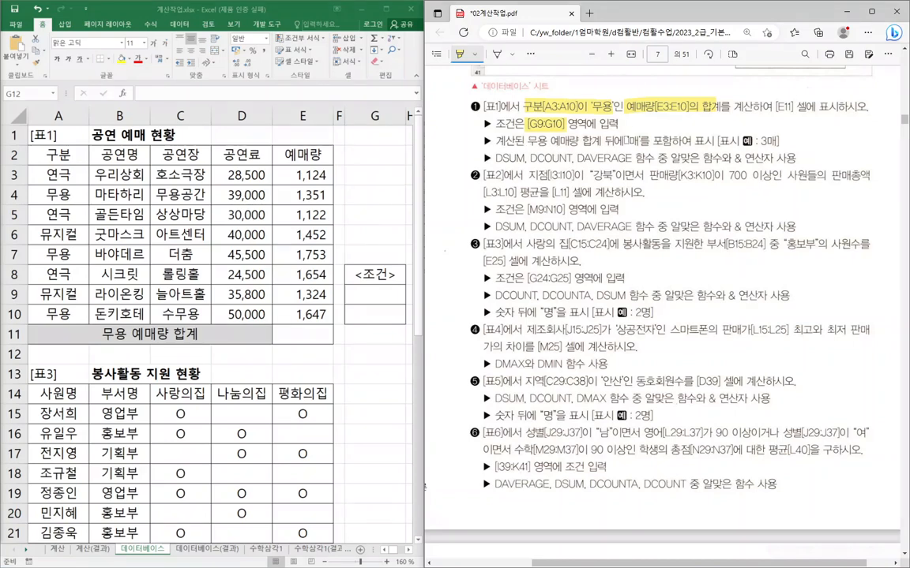
left_click_drag(625, 141, 674, 140)
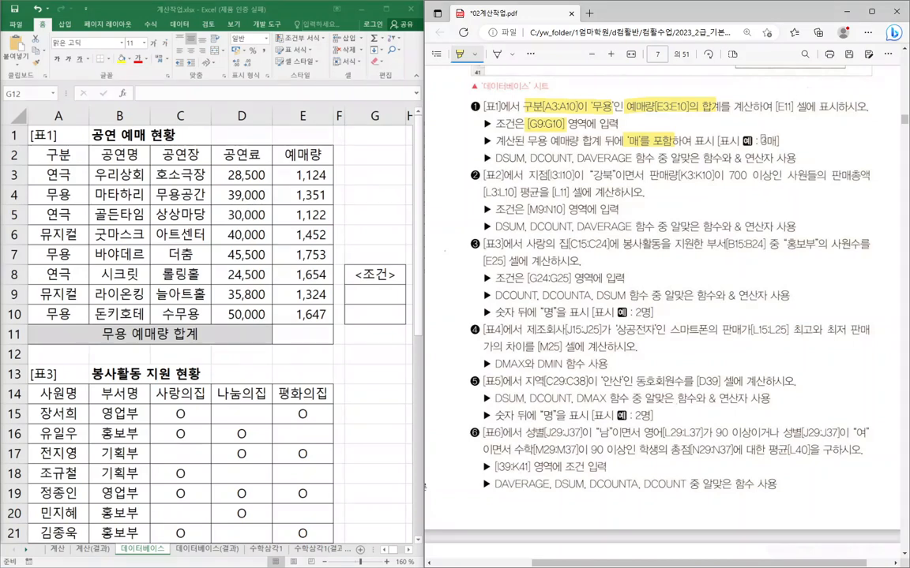
left_click_drag(763, 140, 782, 140)
left_click_drag(734, 158, 775, 159)
- Annotate problem 1 in blue pen: underline the condition and 예매량[E3:E10], box 합계, and draw arrows from DSUM to 합계 and & to 3매
left_click(495, 54)
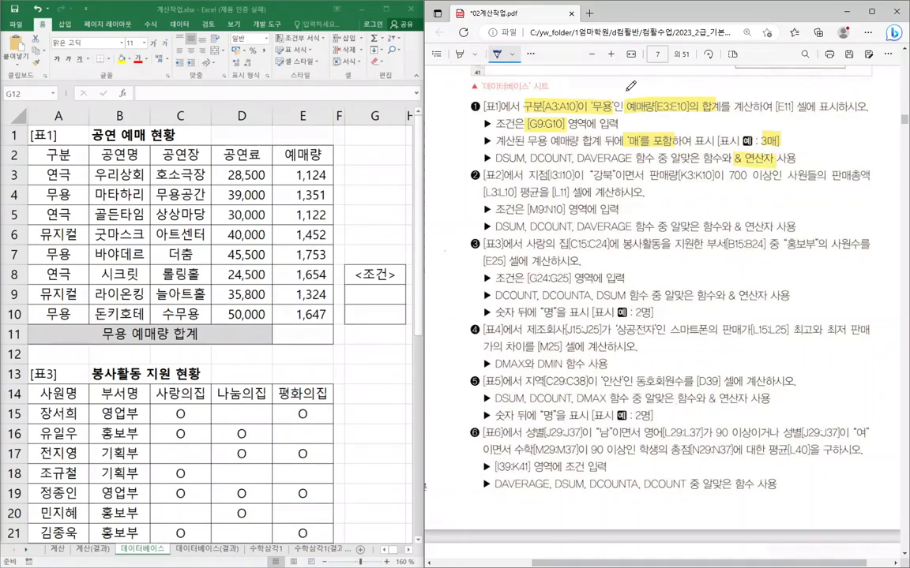
mouse_move(603, 120)
left_mouse_down()
mouse_move(628, 90)
mouse_move(679, 117)
mouse_move(724, 111)
mouse_move(699, 115)
left_mouse_up()
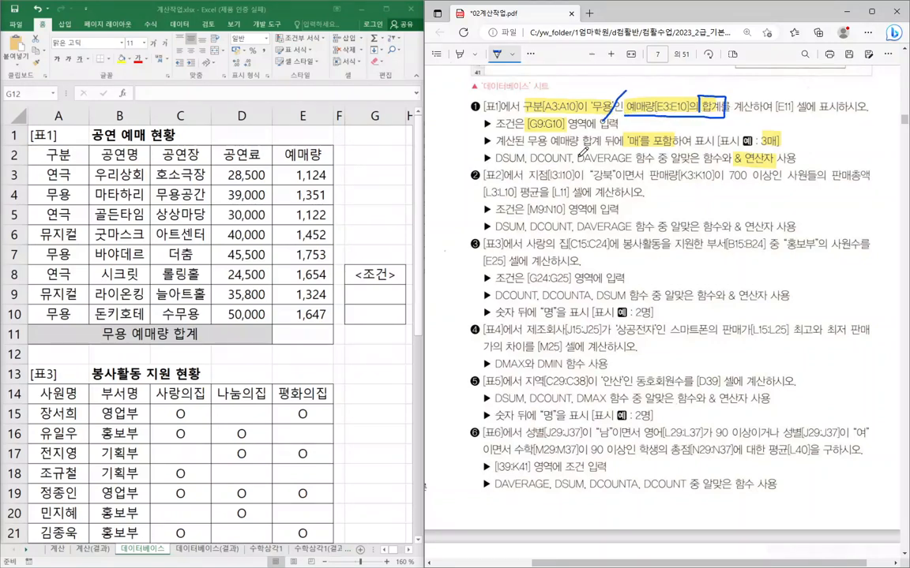
mouse_move(495, 165)
left_mouse_down()
mouse_move(528, 164)
mouse_move(630, 124)
mouse_move(710, 117)
left_mouse_up()
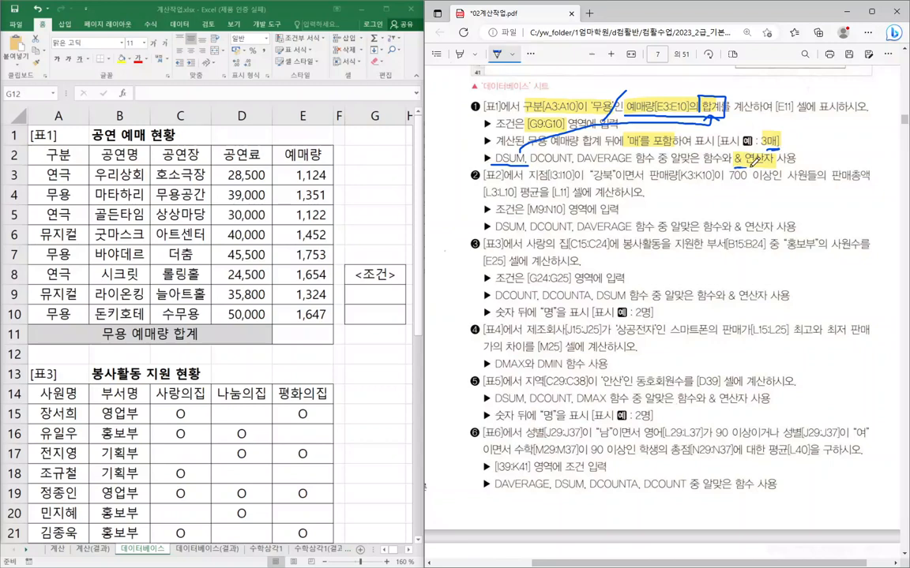
mouse_move(743, 143)
left_mouse_down()
mouse_move(744, 124)
mouse_move(770, 122)
left_mouse_up()
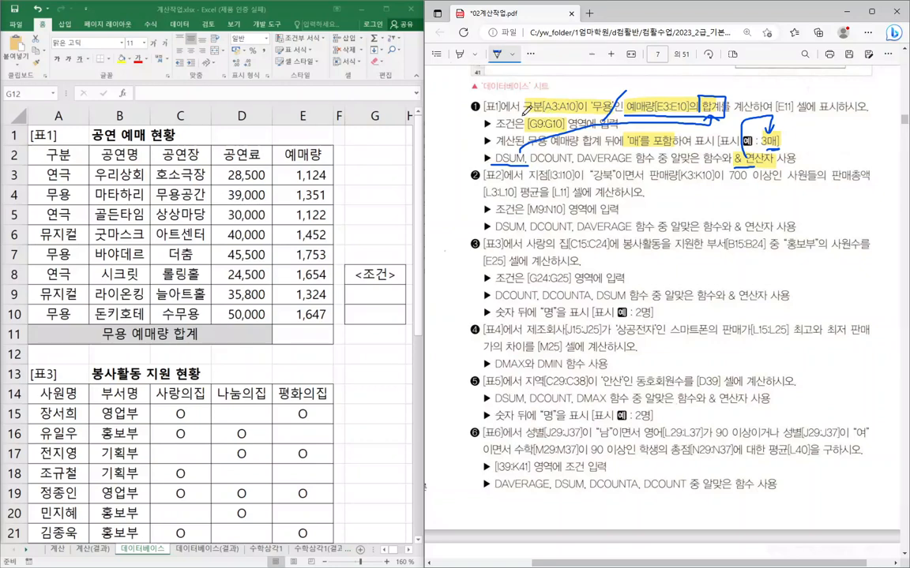
left_click_drag(524, 117, 611, 117)
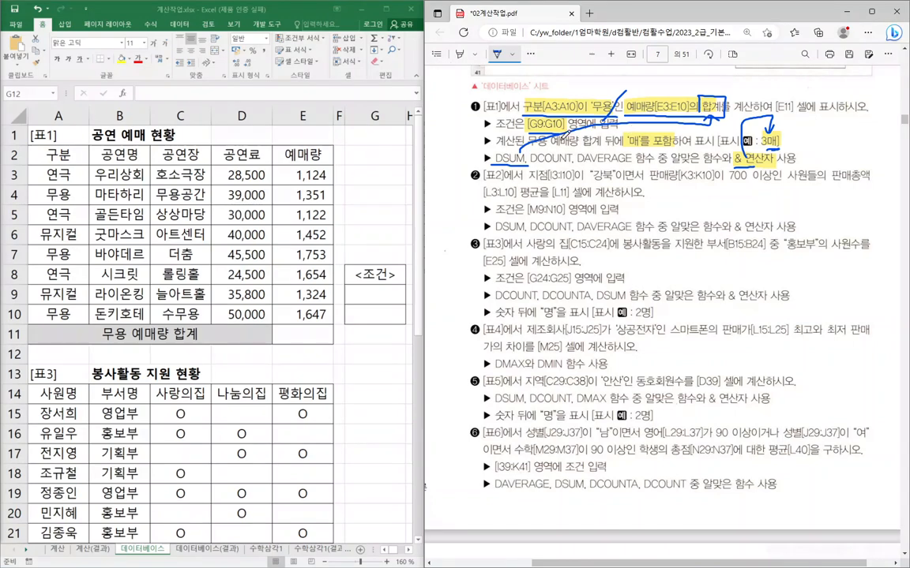
left_click(391, 212)
left_click(387, 191)
left_click(375, 252)
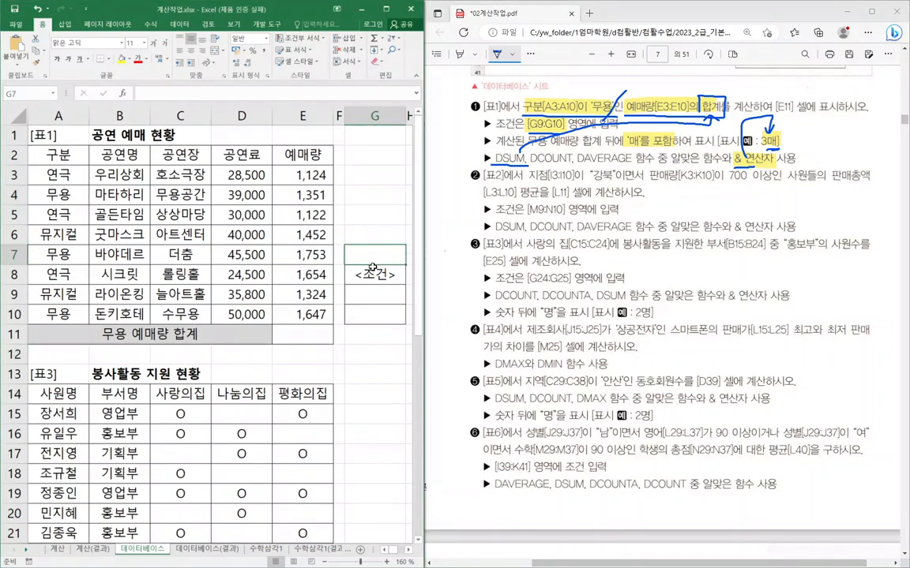
left_click(377, 218)
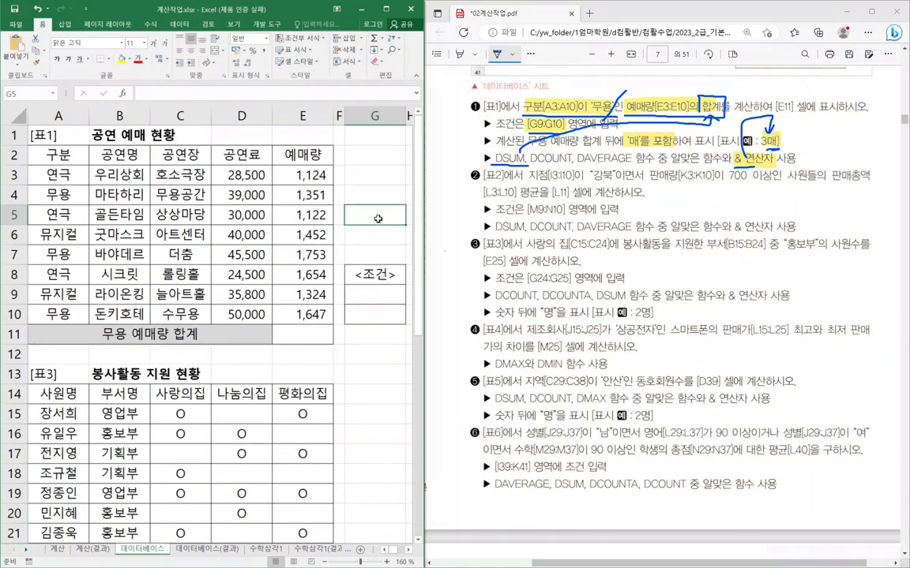
left_click(370, 295)
left_click(365, 314)
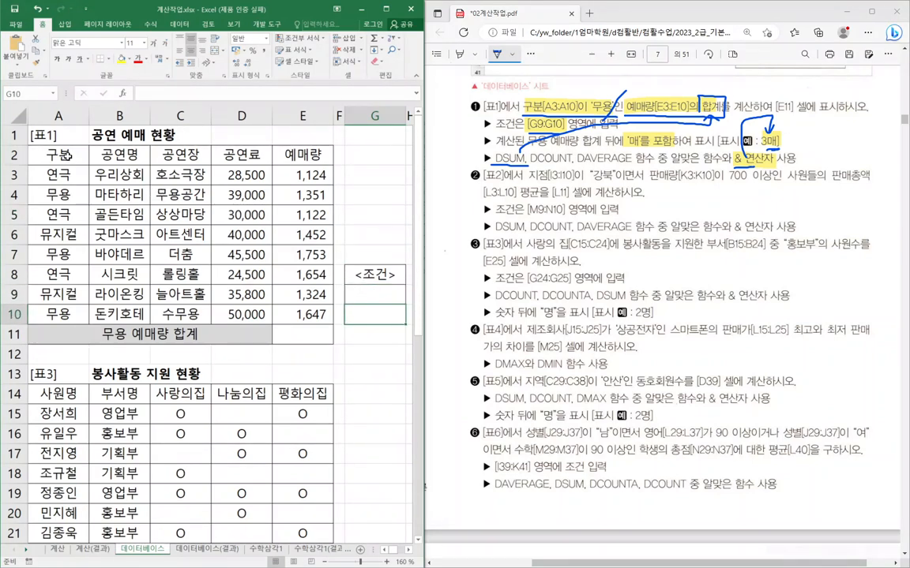
- Fill the criteria range G9:G10 by copying the 구분 heading from A2 and 무용 from A4
left_click(68, 155)
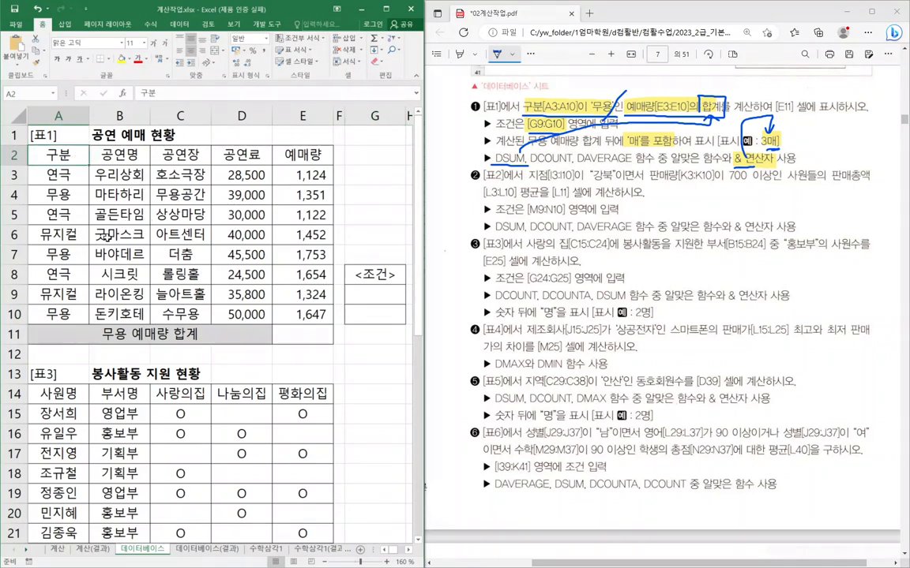
left_click(64, 194, "ctrl")
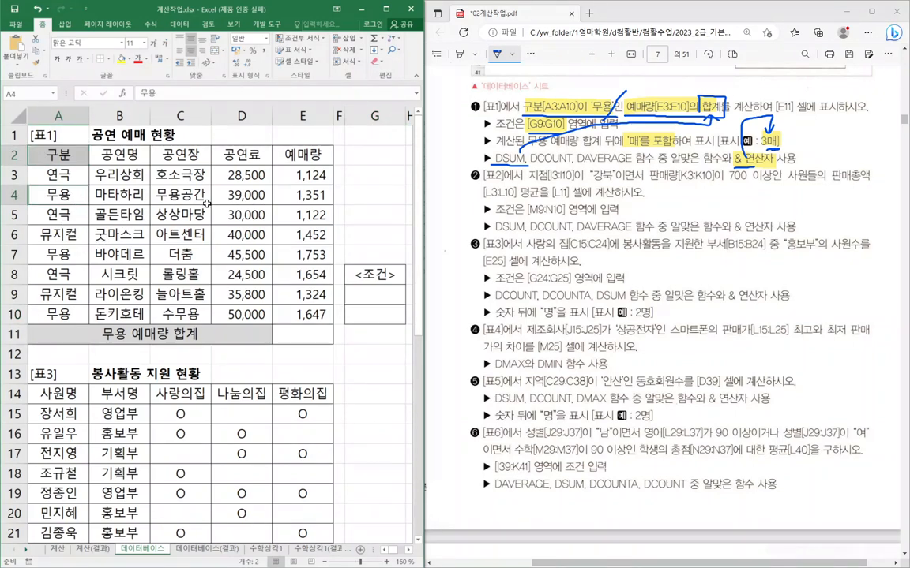
key("ctrl+c")
left_click(374, 294)
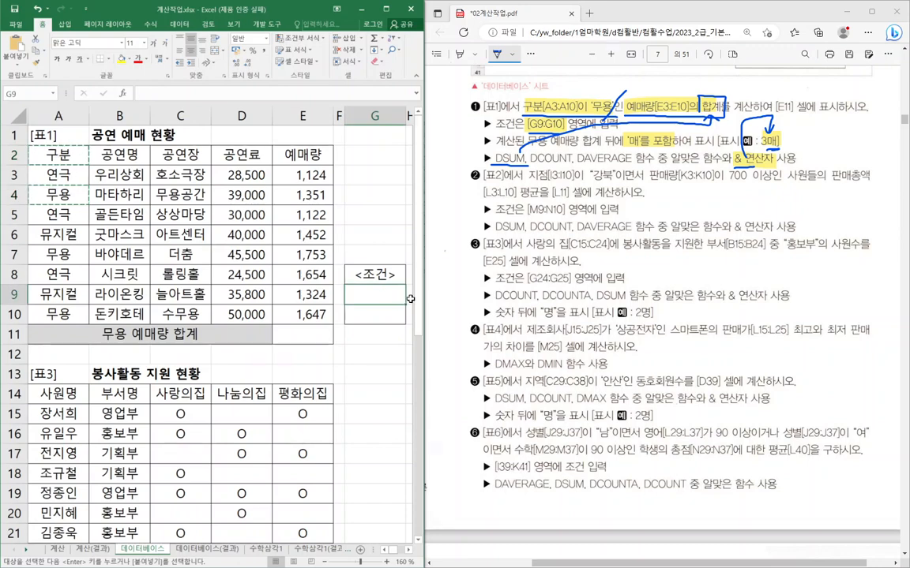
key("ctrl+v")
left_click(358, 198)
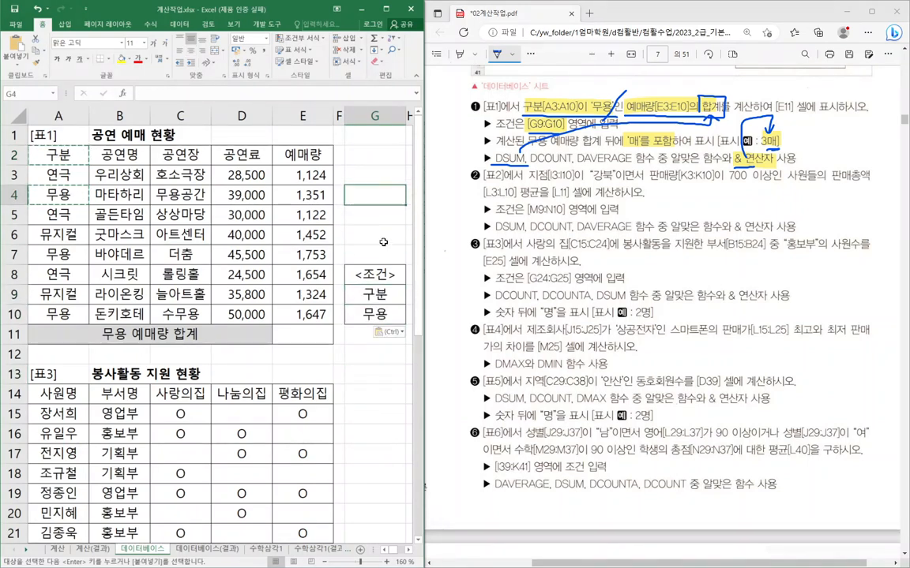
left_click(374, 293)
left_click(374, 314)
left_click(374, 216)
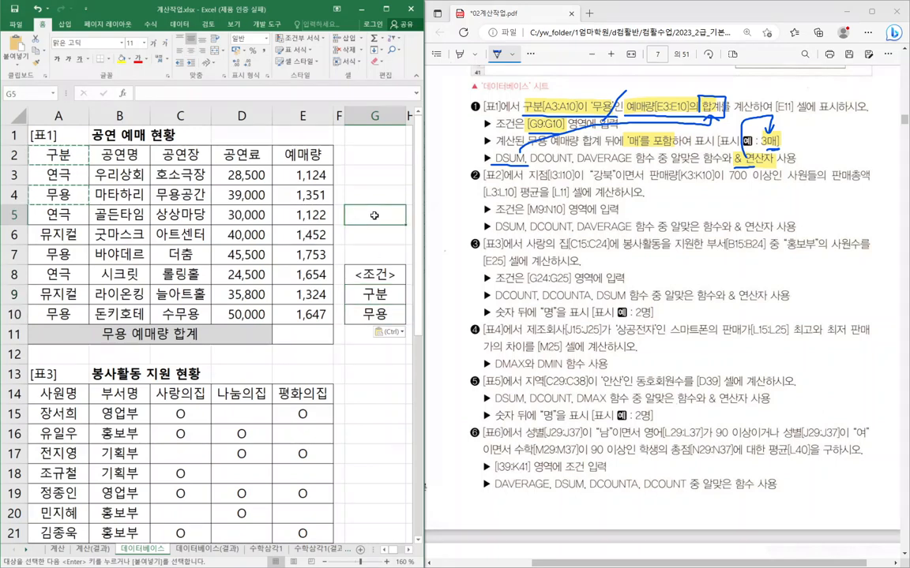
- Start a DSUM formula in E11 and open its function arguments dialog, placing it clear of the table
left_click(302, 334)
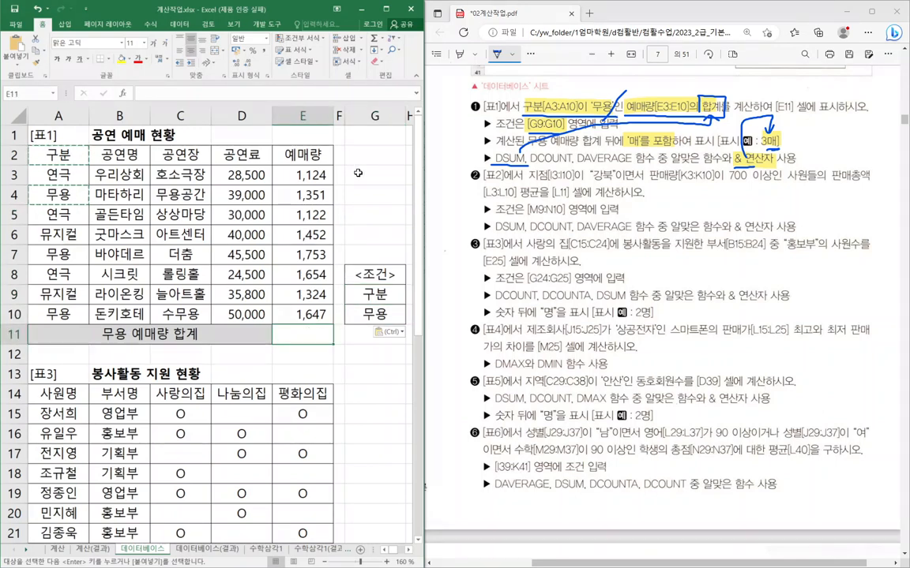
type("=")
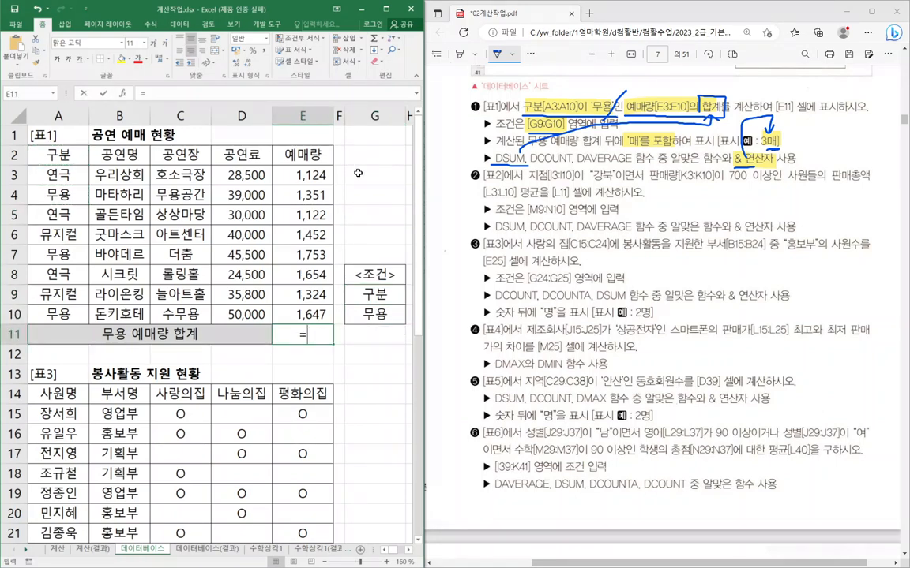
type("ds")
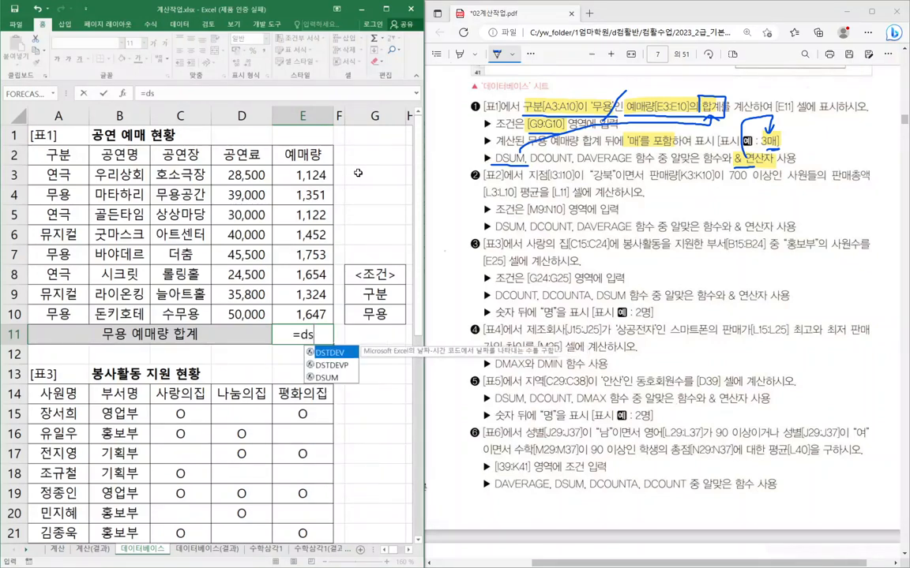
type("u")
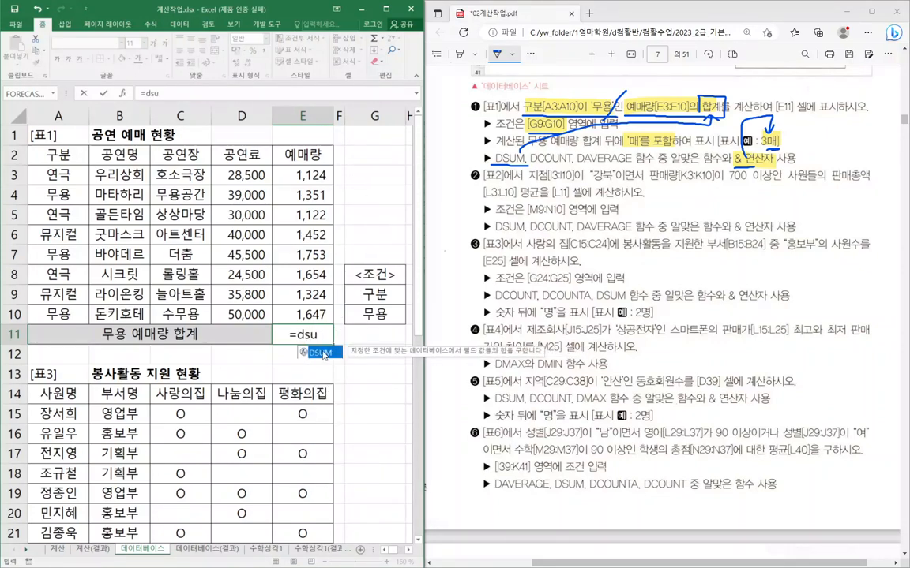
key("Tab")
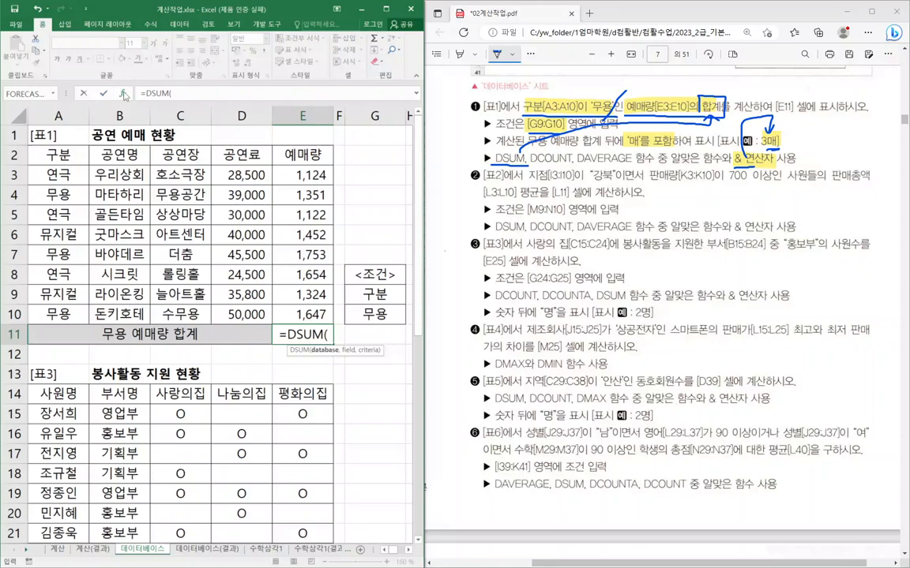
left_click(123, 94)
left_click_drag(337, 199, 508, 199)
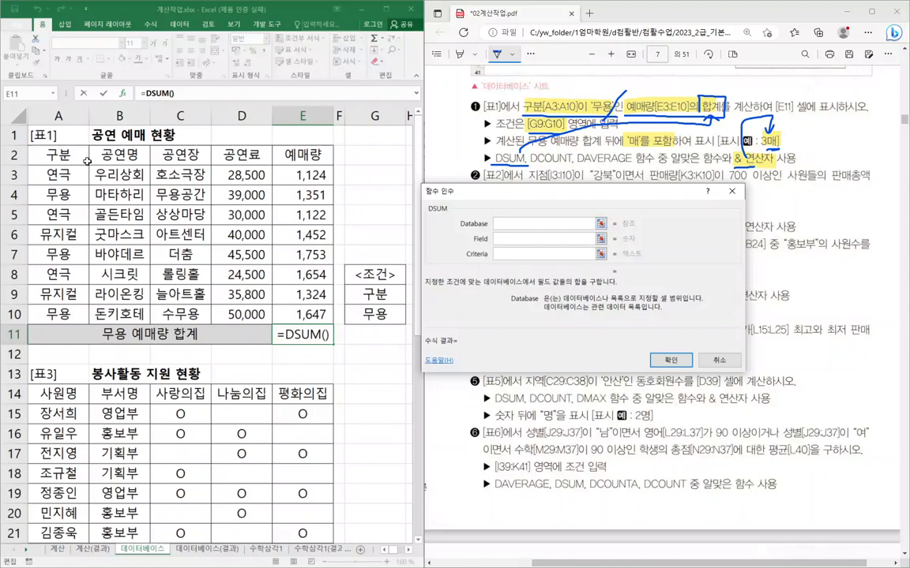
- Set the DSUM arguments to Database A2:E10, Field E2 and Criteria G9:G10
left_click_drag(63, 155, 297, 315)
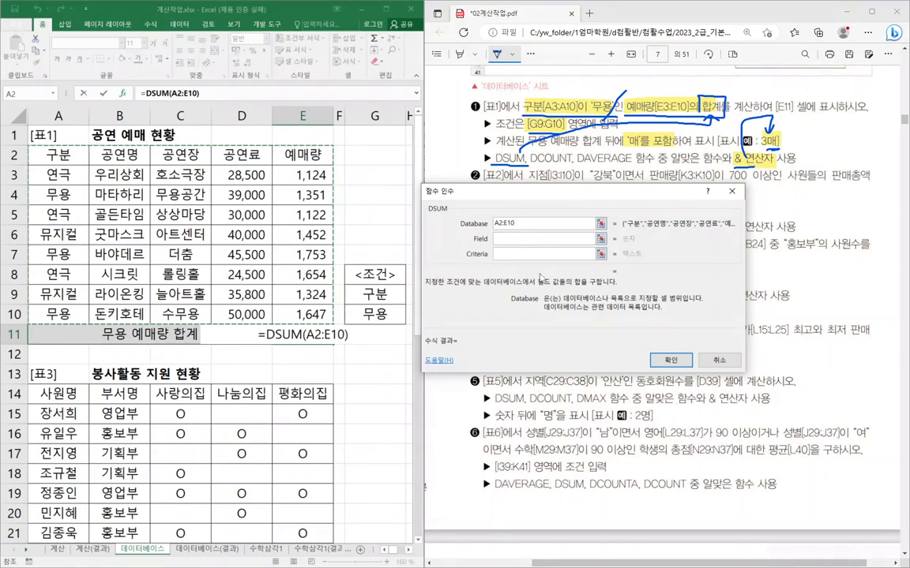
left_click(503, 238)
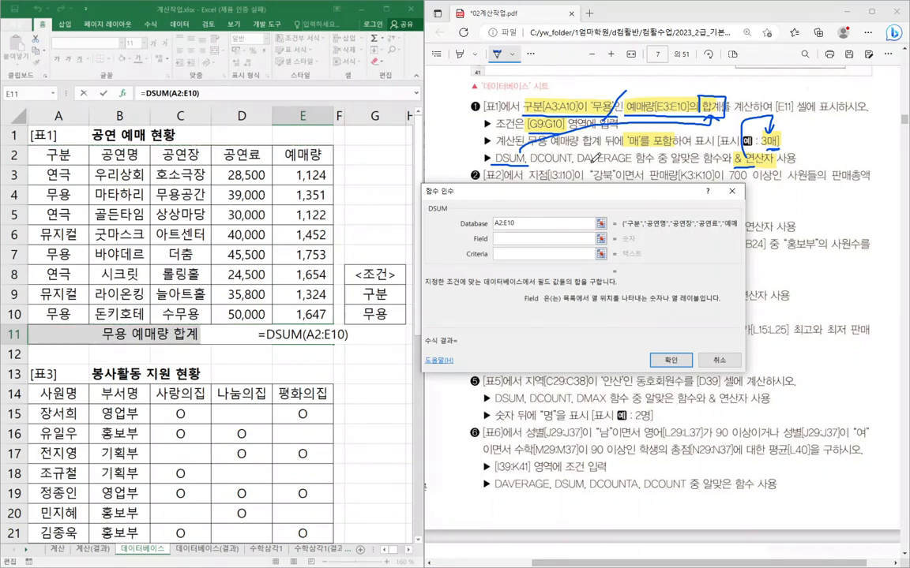
left_click(317, 154)
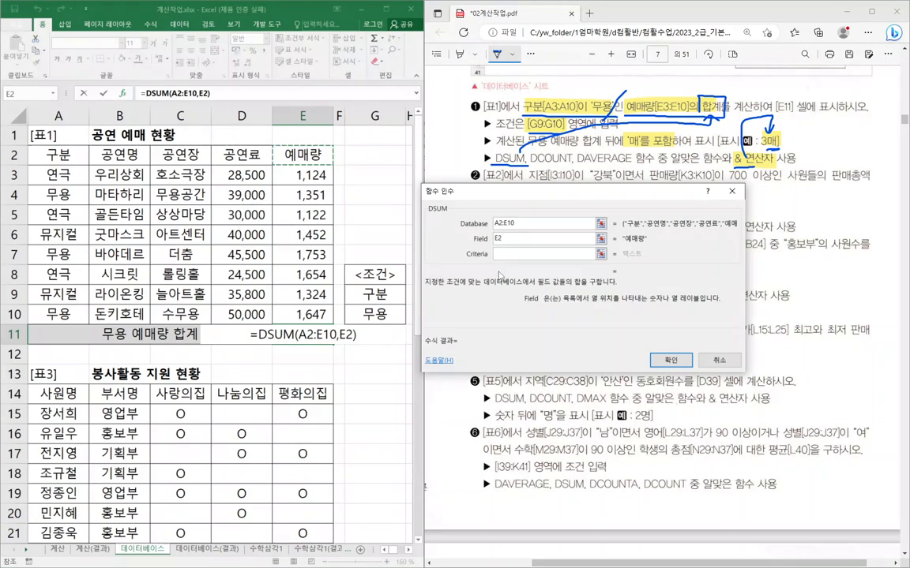
left_click(515, 256)
left_click_drag(375, 293, 374, 314)
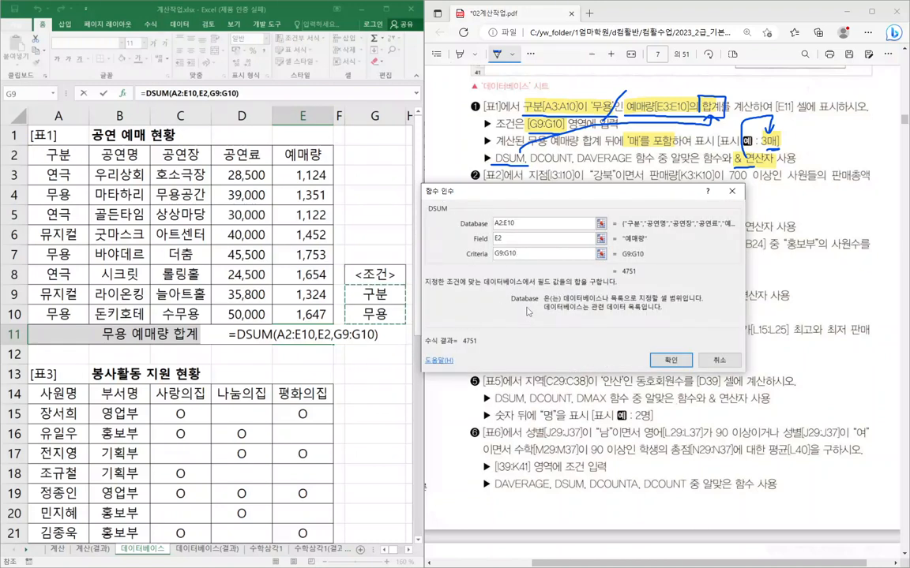
- Accept the DSUM arguments and append & "매" to the formula in E11
left_click(670, 360)
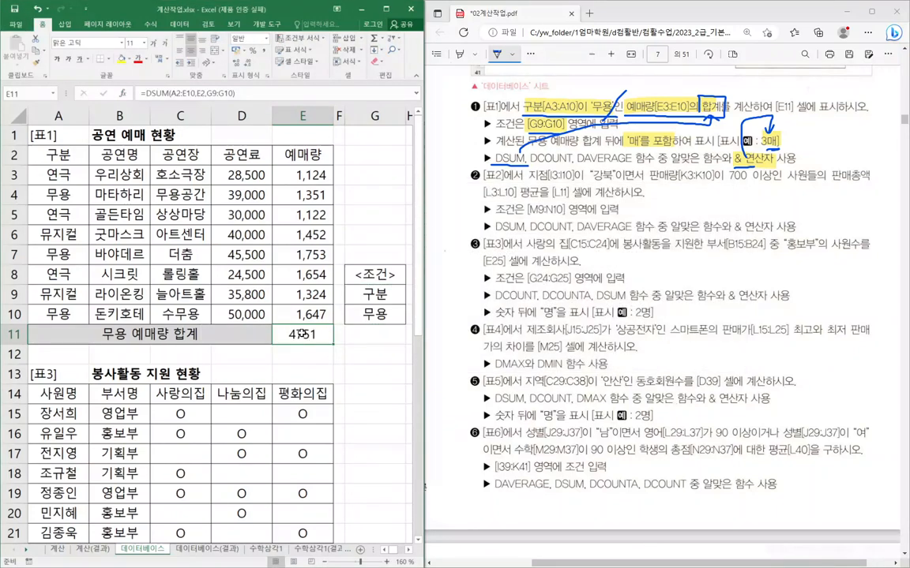
left_click_drag(767, 150, 782, 150)
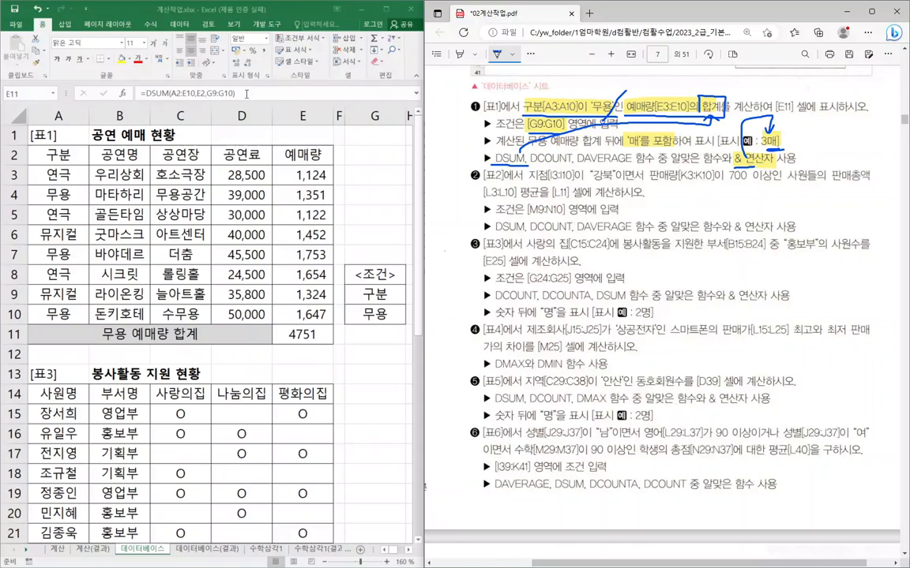
left_click(286, 91)
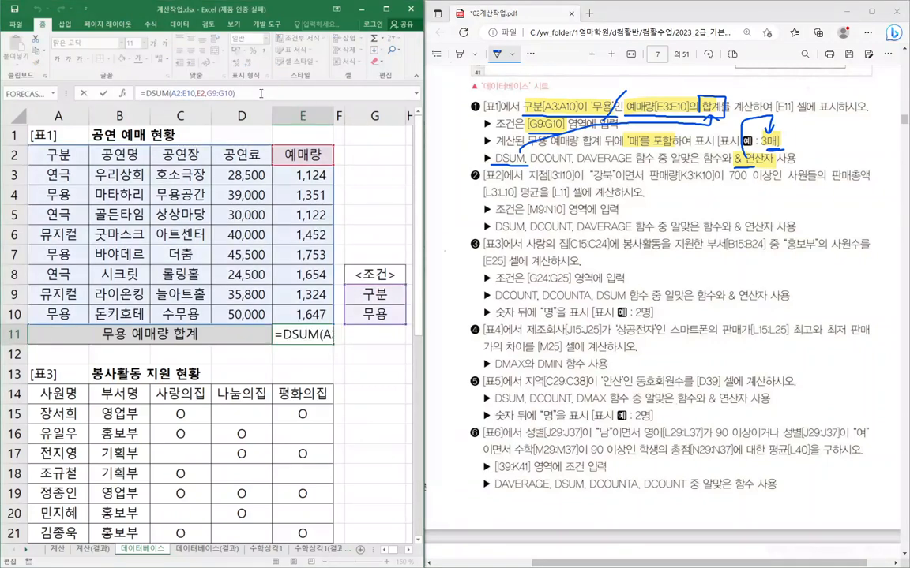
type("&")
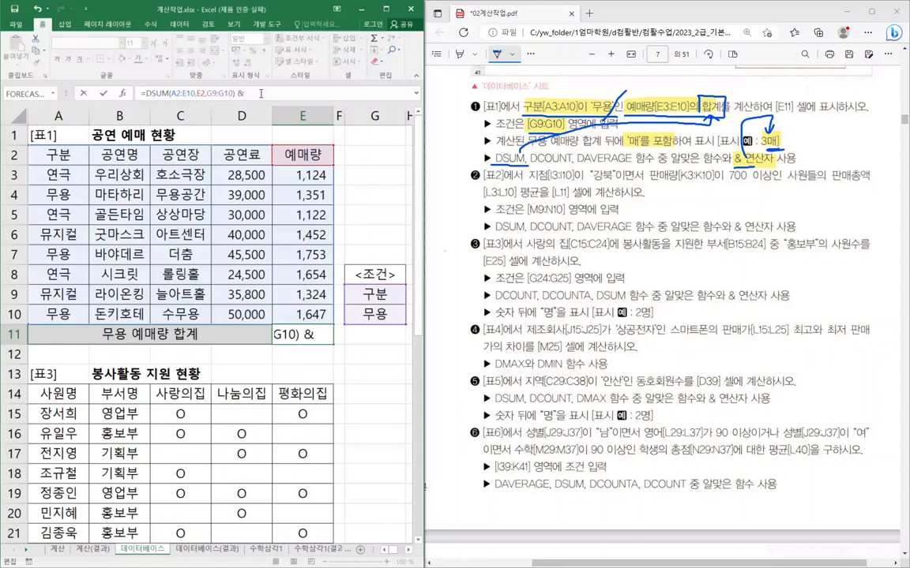
type(" \"맹\"")
key("BackSpace")
type("\"매")
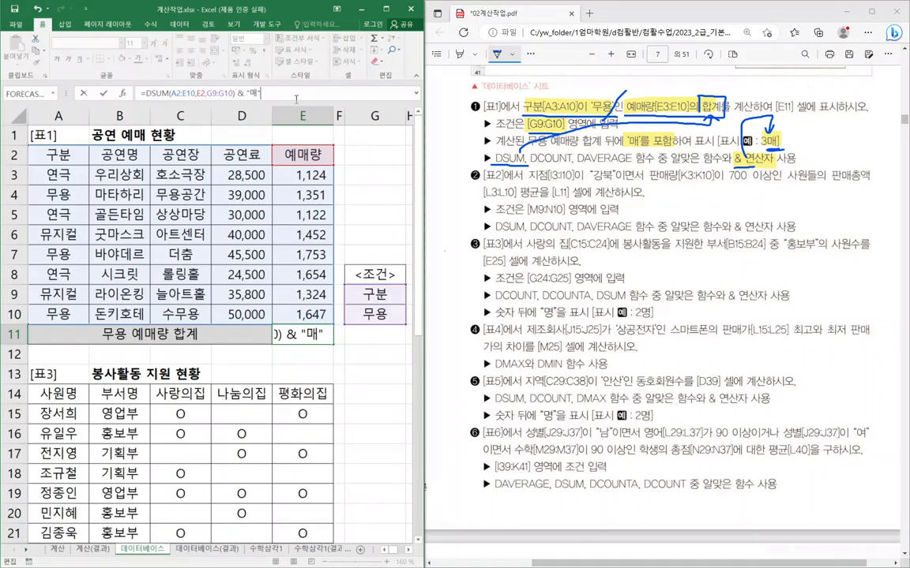
key("Return")
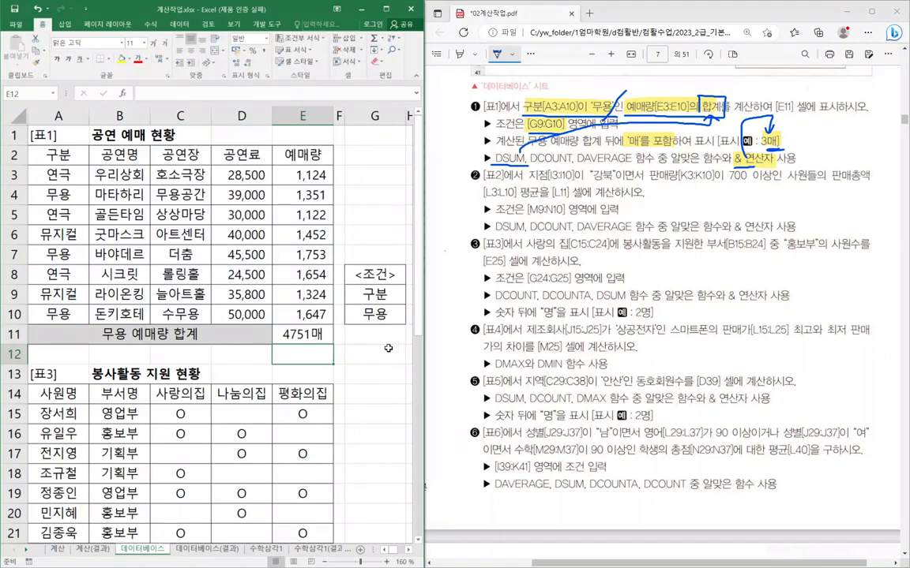
- Bring 표2 into view in the sheet and erase the pen marks and highlights on problem 1
left_click(373, 361)
left_click(368, 335)
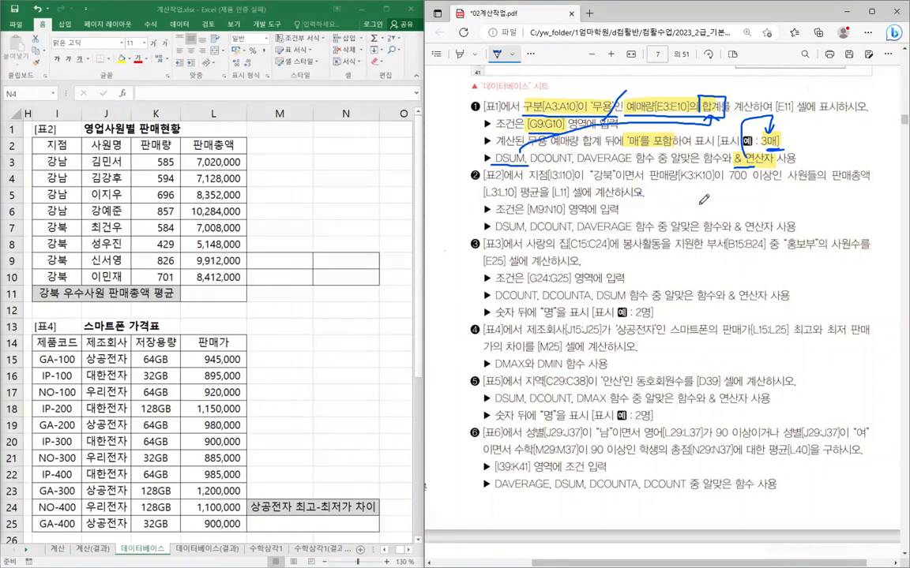
left_click(531, 55)
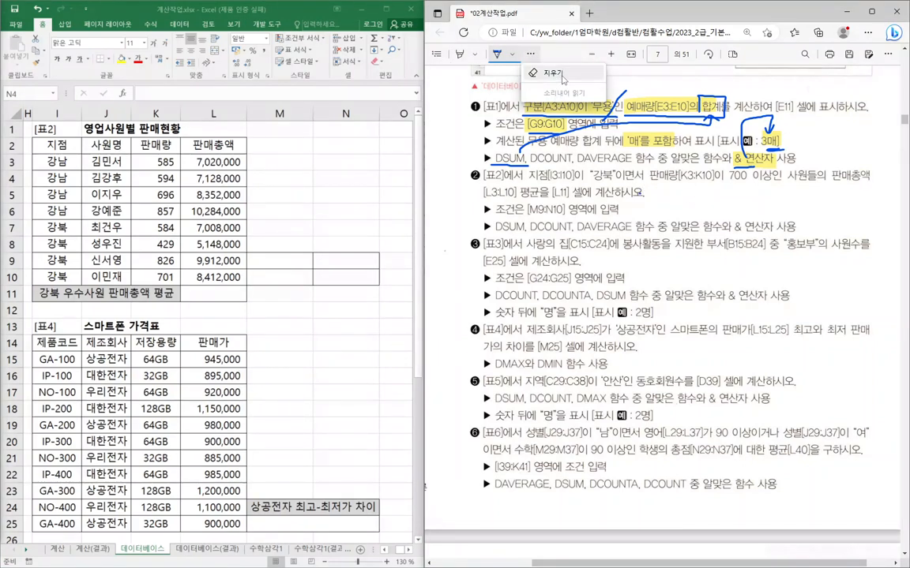
left_click(559, 77)
mouse_move(550, 113)
left_mouse_down()
mouse_move(558, 158)
mouse_move(695, 127)
mouse_move(684, 142)
left_mouse_up()
mouse_move(524, 165)
left_mouse_down()
mouse_move(490, 133)
mouse_move(552, 103)
mouse_move(643, 90)
left_mouse_up()
- Highlight in problem 2 the 강북 and 700 이상 conditions, 판매총액[L3:L10] 평균, [M9:N10] and & 연산자 사용
left_click(459, 55)
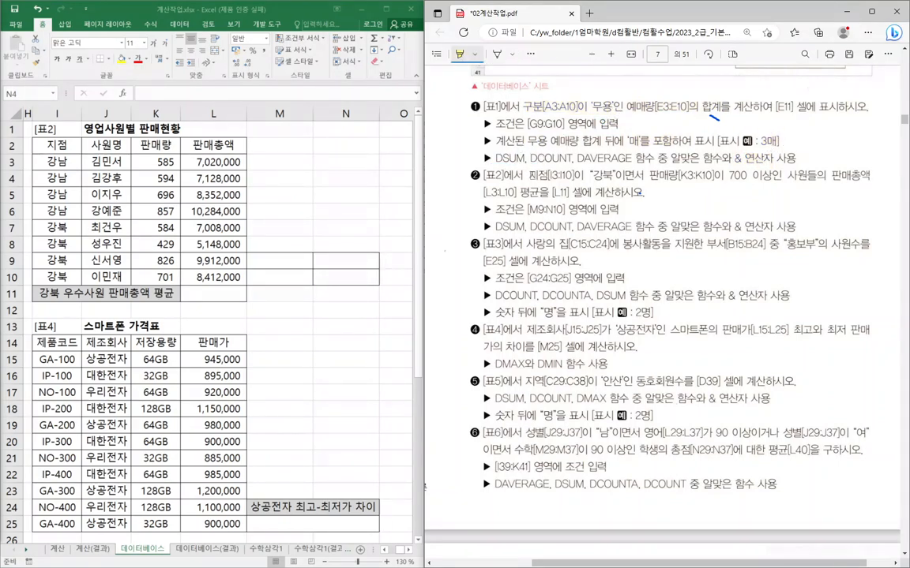
left_click_drag(527, 175, 770, 175)
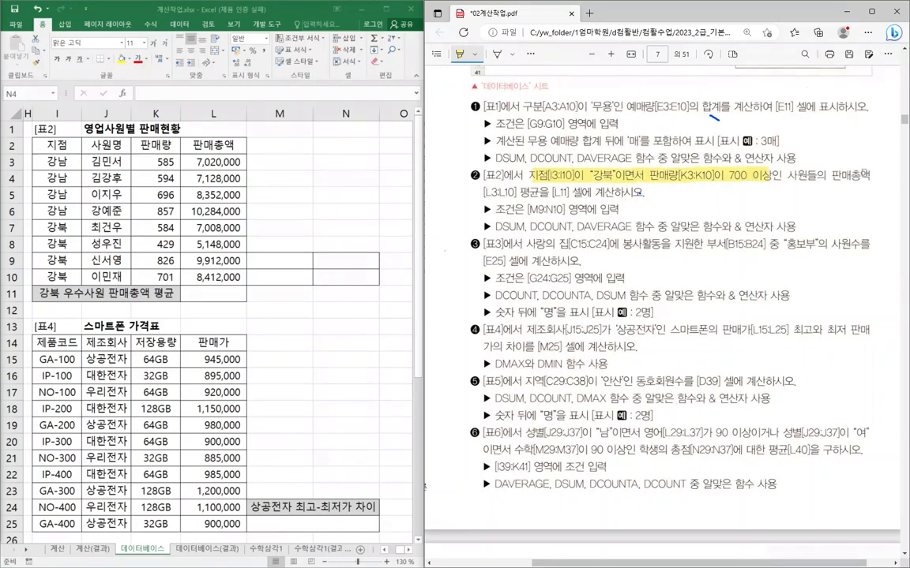
left_click_drag(831, 176, 873, 175)
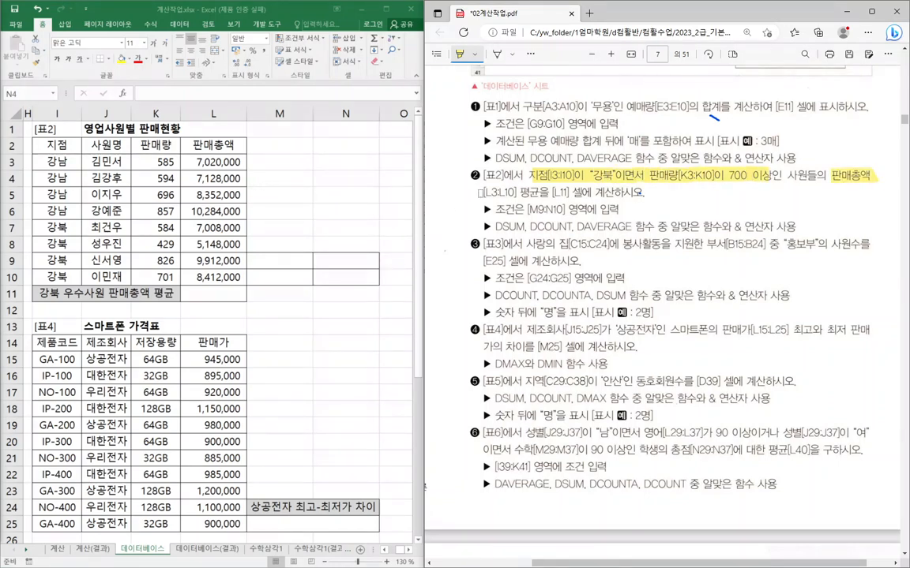
mouse_move(480, 192)
left_mouse_down()
mouse_move(547, 192)
mouse_move(567, 209)
left_mouse_up()
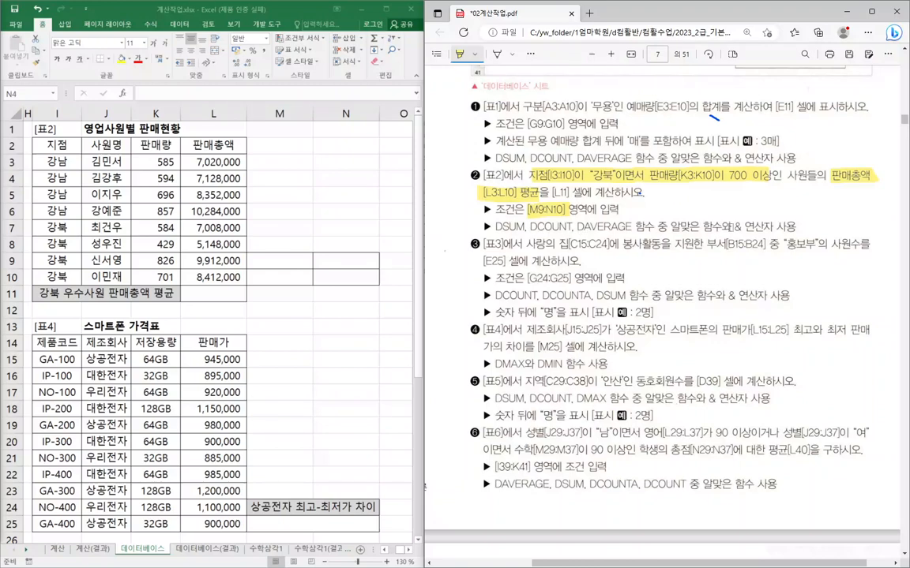
left_click_drag(734, 227, 804, 227)
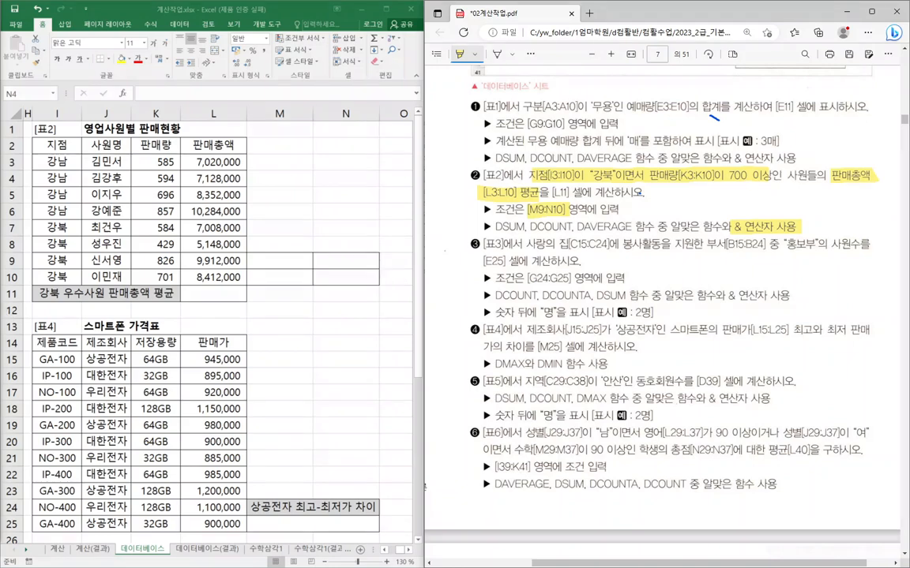
- Annotate problem 2 in blue pen: strike through &, underline 판매총액[L3:L10] and box 평균
scroll(662, 308, "right", 1)
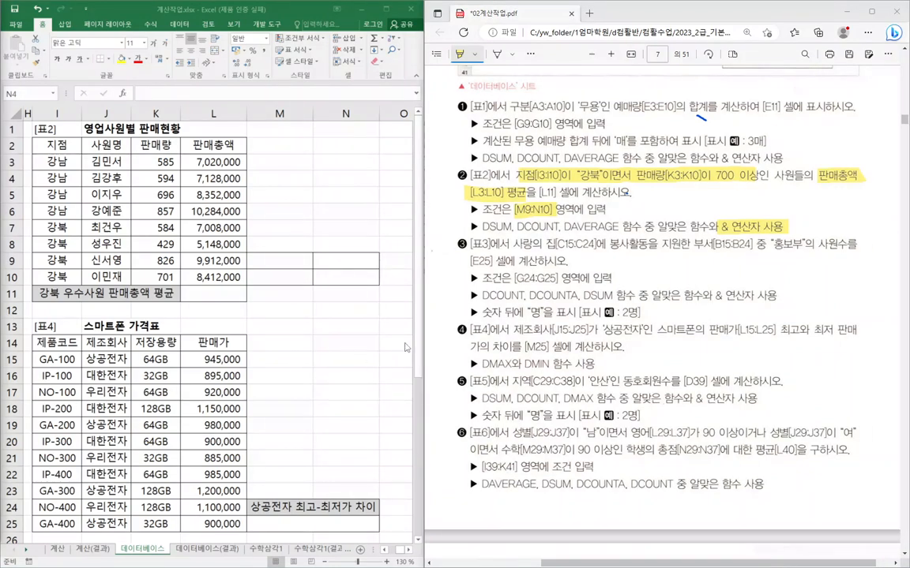
left_click(497, 54)
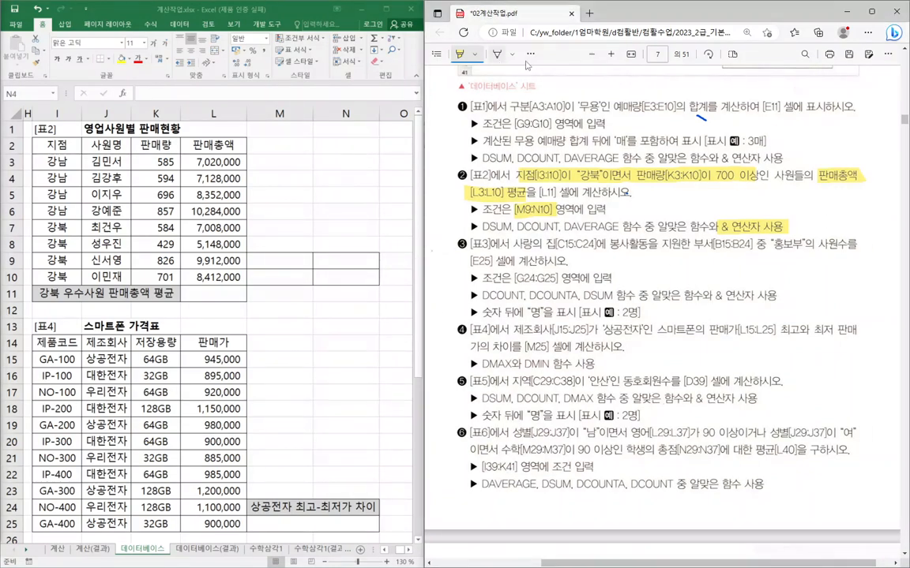
left_click_drag(716, 234, 728, 218)
left_click_drag(722, 235, 734, 218)
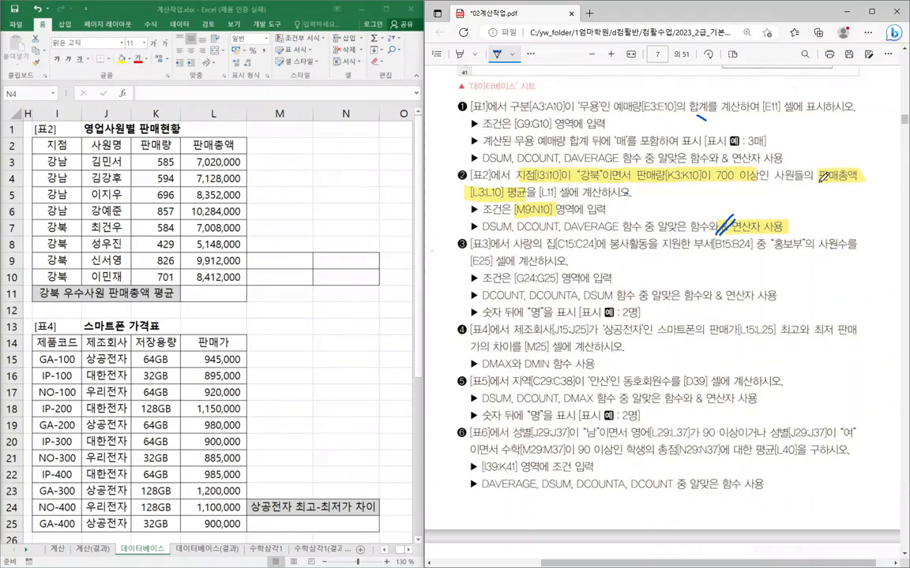
left_click_drag(819, 181, 864, 180)
mouse_move(470, 201)
left_mouse_down()
mouse_move(527, 196)
mouse_move(509, 187)
mouse_move(503, 200)
mouse_move(525, 199)
left_mouse_up()
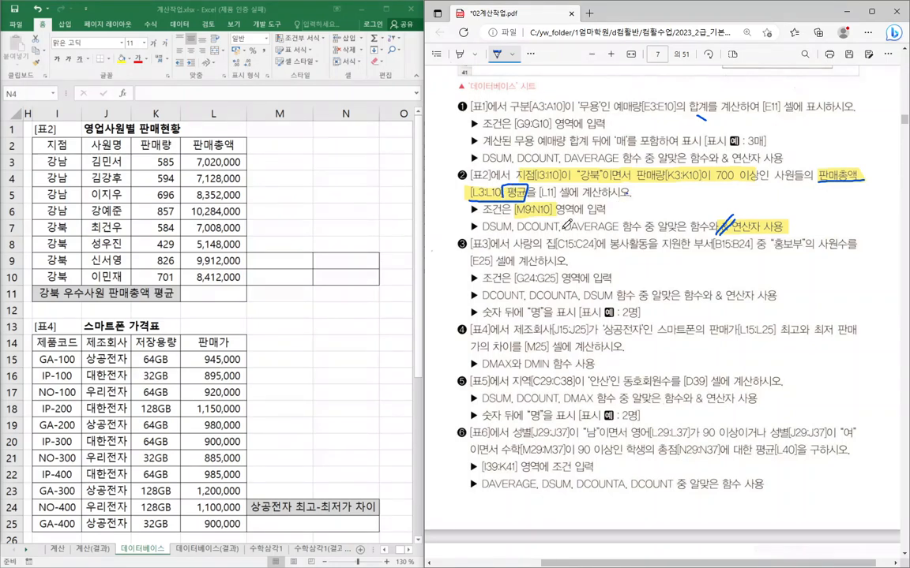
- Highlight DAVERAGE 함수 in problem 2, then underline both conditions in blue pen and circle 면서
left_click(458, 54)
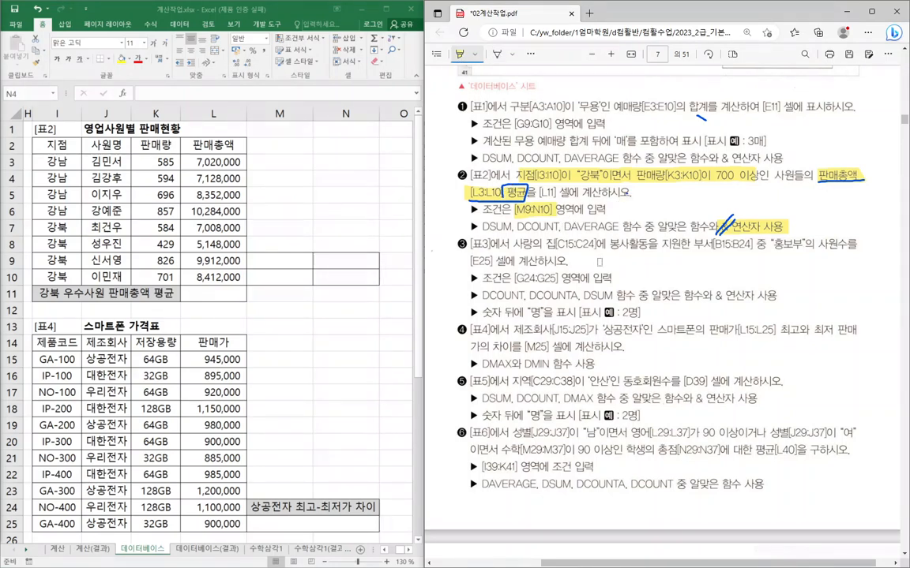
left_click_drag(563, 227, 641, 227)
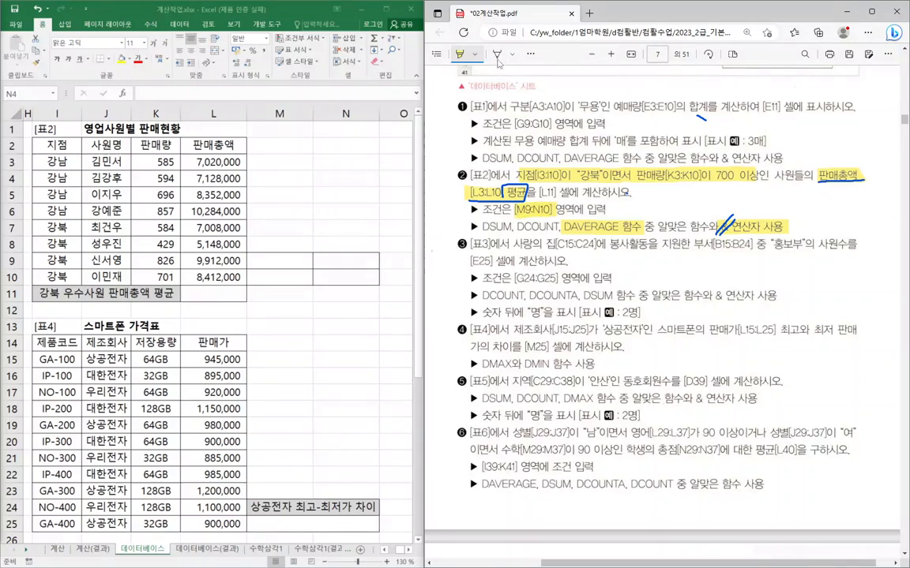
left_click(496, 54)
mouse_move(517, 181)
left_mouse_down()
mouse_move(621, 179)
mouse_move(610, 180)
mouse_move(627, 169)
mouse_move(762, 180)
left_mouse_up()
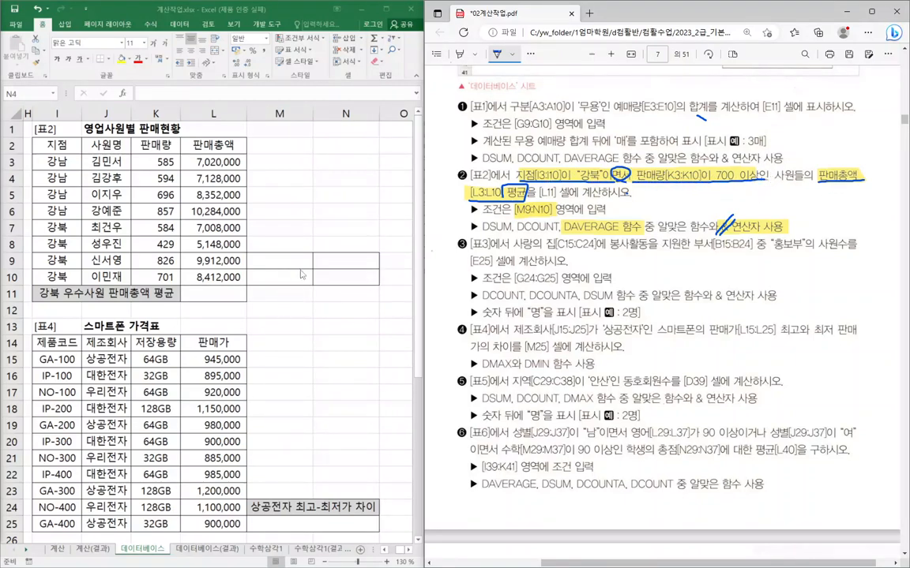
- Copy the 지점 and 판매량 headings from I2 and K2 into M9:N9
left_click(321, 179)
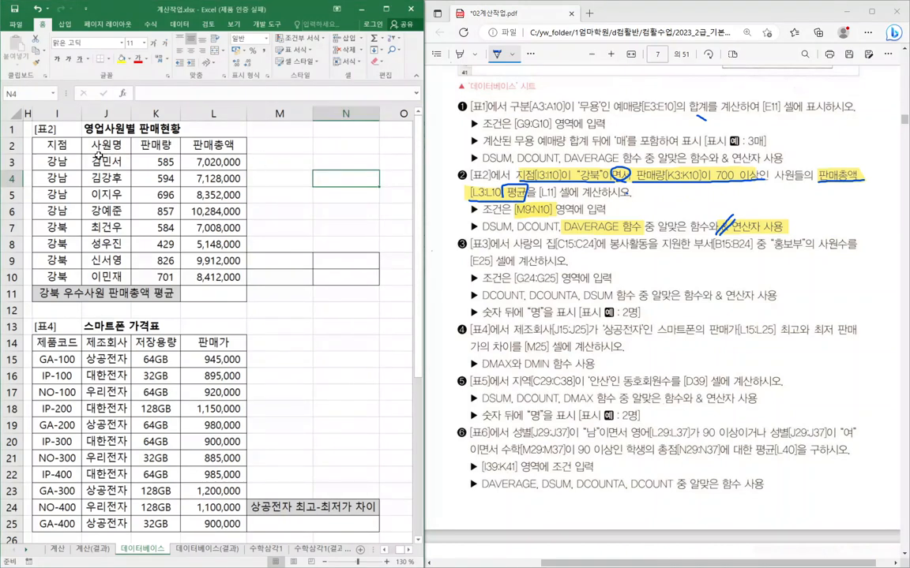
left_click(66, 147)
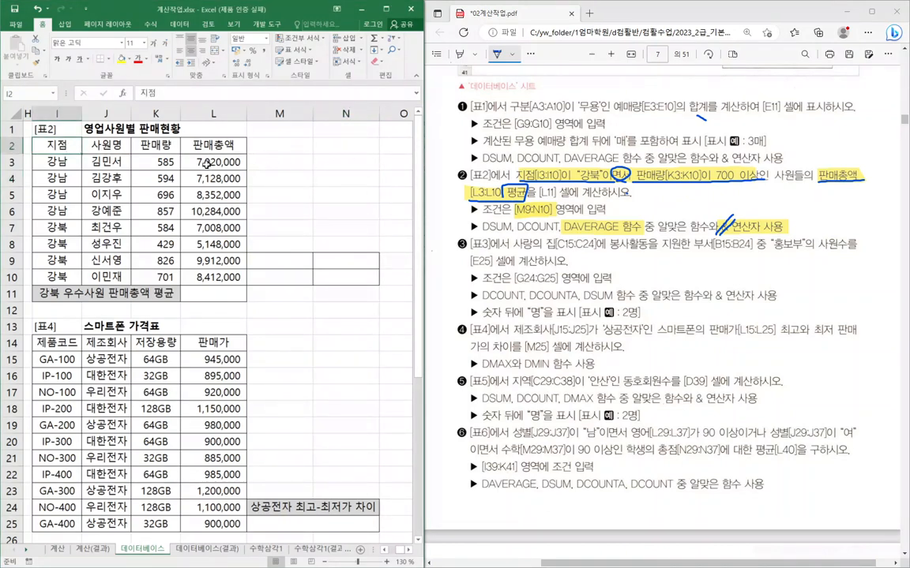
left_click(155, 144, "ctrl")
key("ctrl+c")
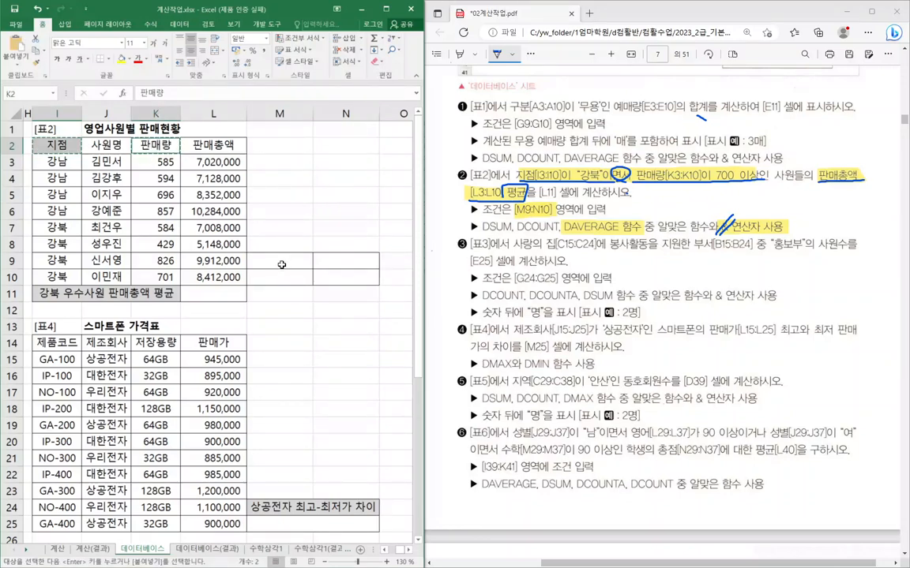
left_click(284, 261)
key("ctrl+v")
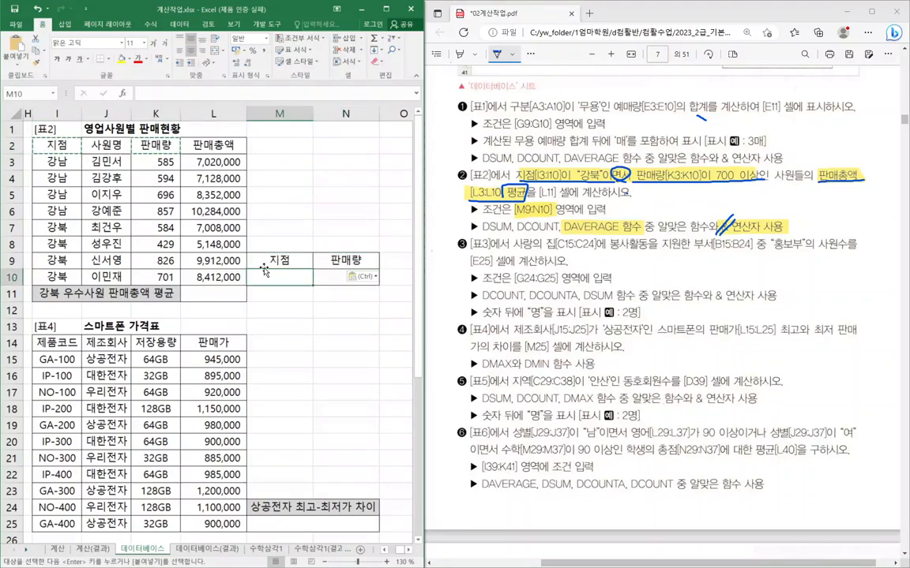
- Fill the criteria row with 강북 copied from I7 into M10 and >=700 in N10
left_click(60, 162)
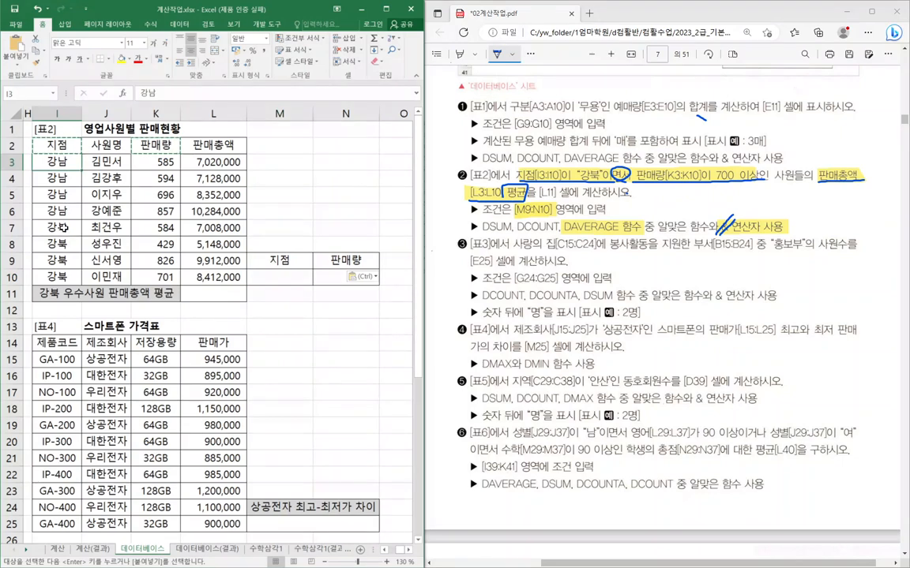
left_click(58, 227)
key("ctrl+c")
left_click(280, 278)
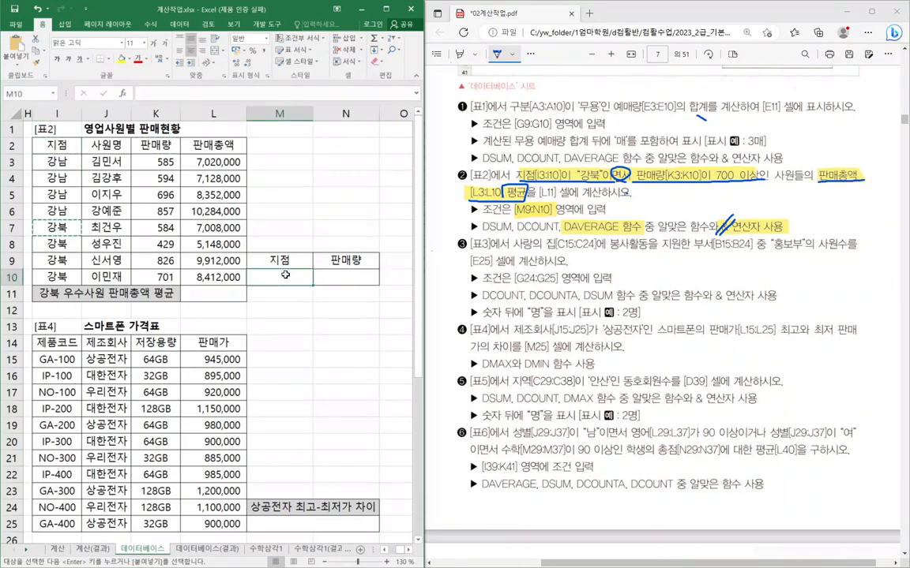
key("ctrl+v")
left_click(347, 277)
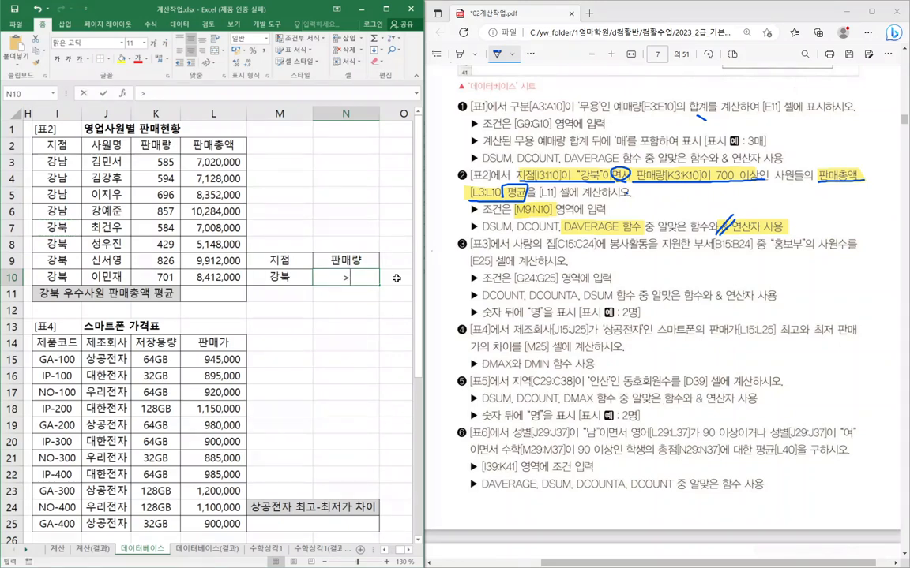
type(">=700")
key("Return")
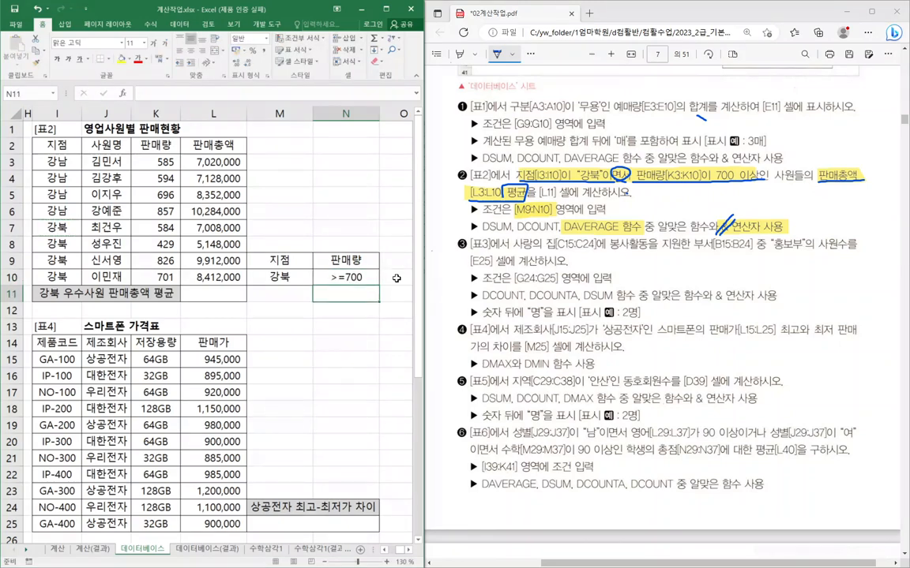
left_click_drag(266, 277, 353, 276)
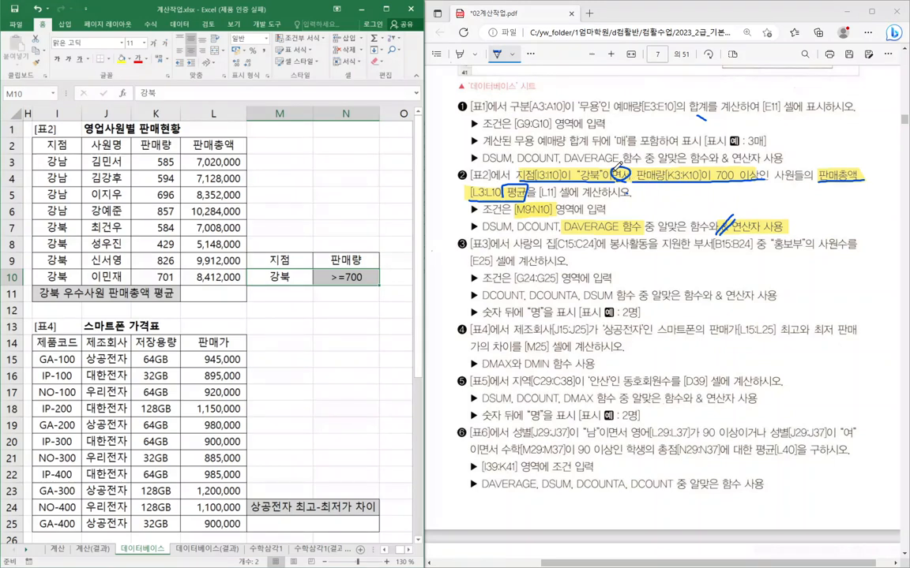
left_click(296, 227)
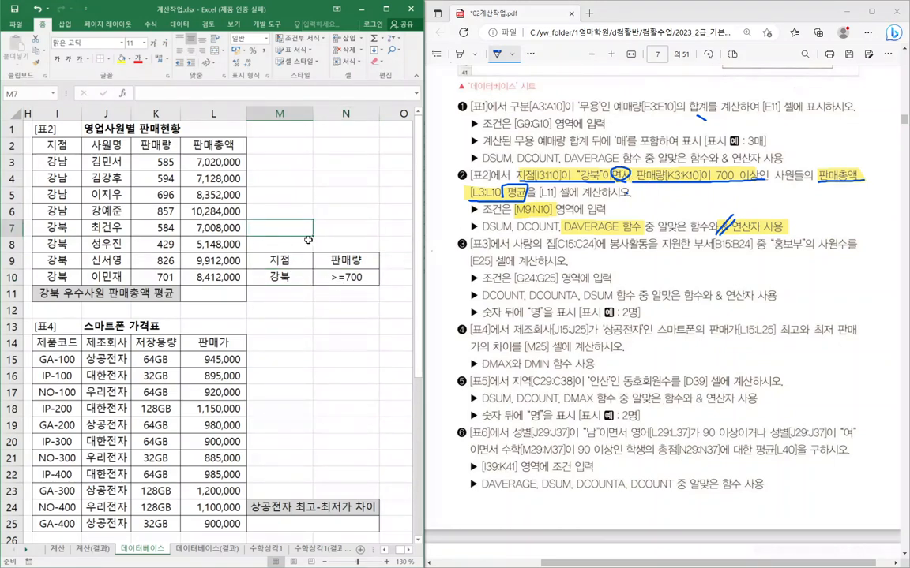
- Start a DAVERAGE formula in L11 and open its function arguments dialog, placing it clear of 표2
left_click(225, 291)
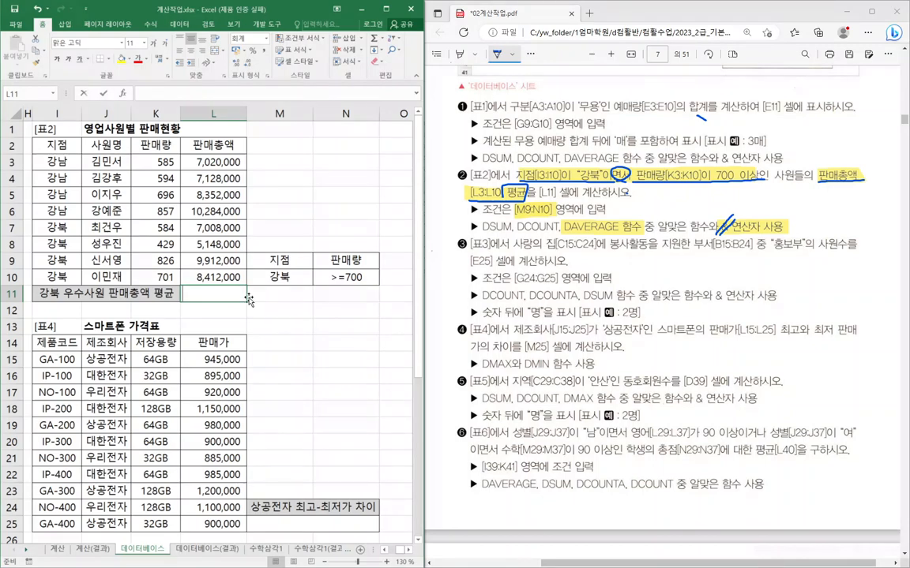
type("=da")
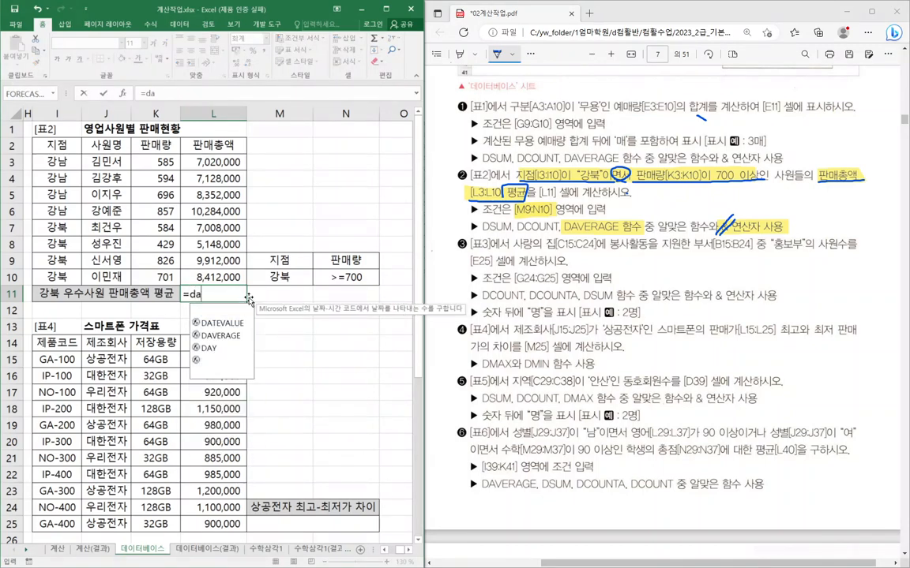
type("v")
key("Tab")
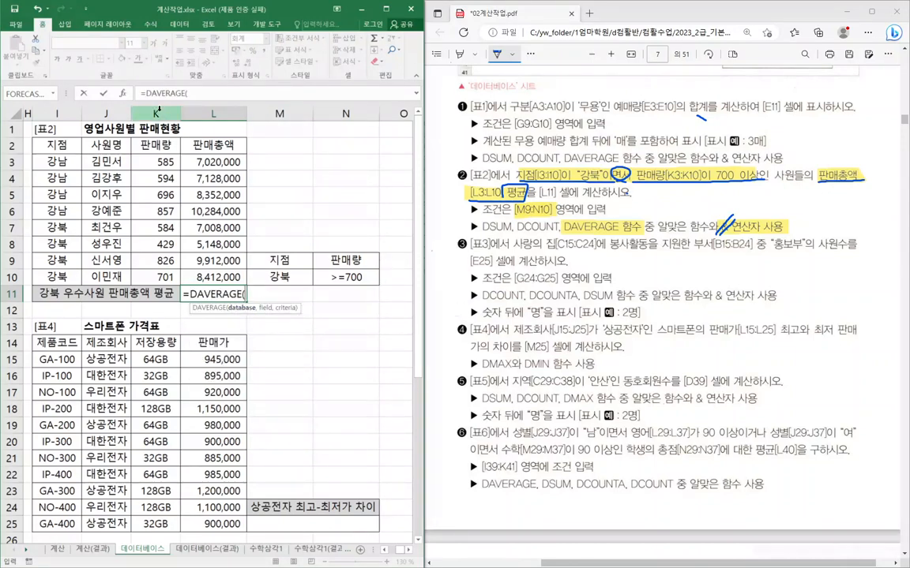
left_click(120, 93)
left_click_drag(544, 183, 413, 216)
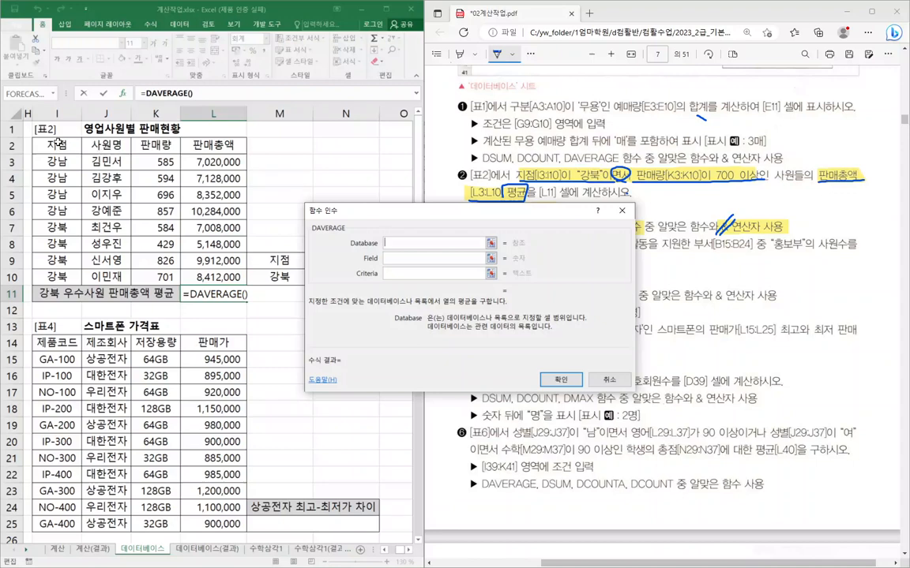
- Set the DAVERAGE database to I2:L10 and its field to the 판매총액 heading in L2
left_click_drag(52, 145, 212, 277)
left_click(404, 258)
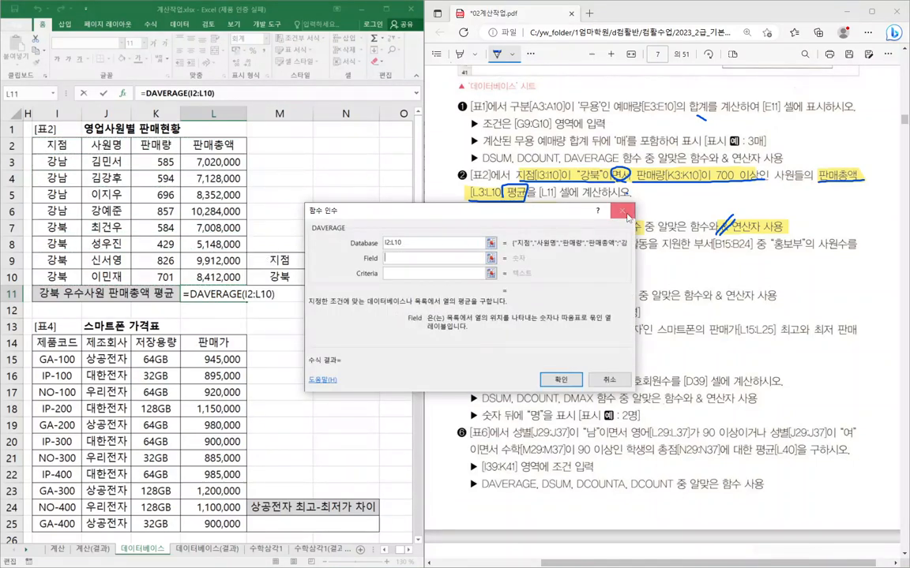
left_click_drag(498, 213, 497, 216)
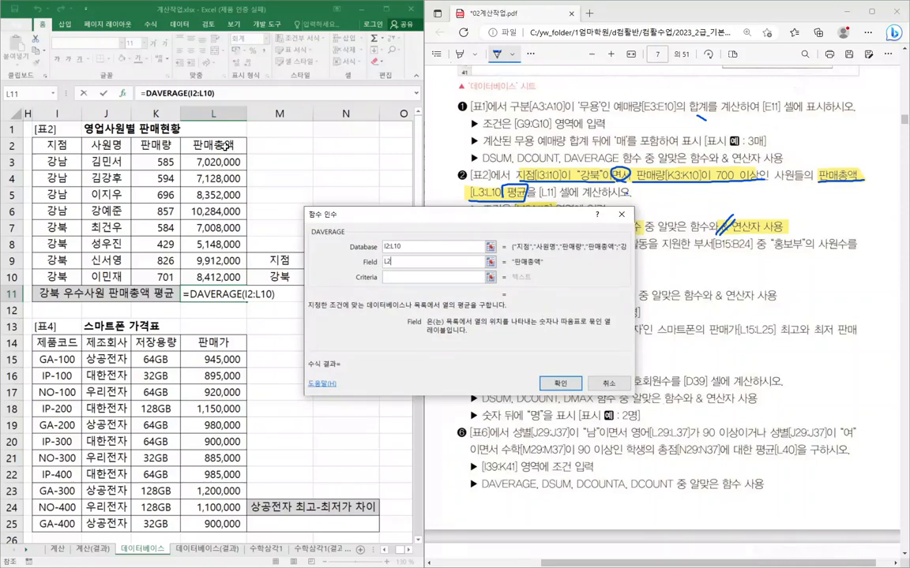
left_click(211, 142)
left_click(411, 273)
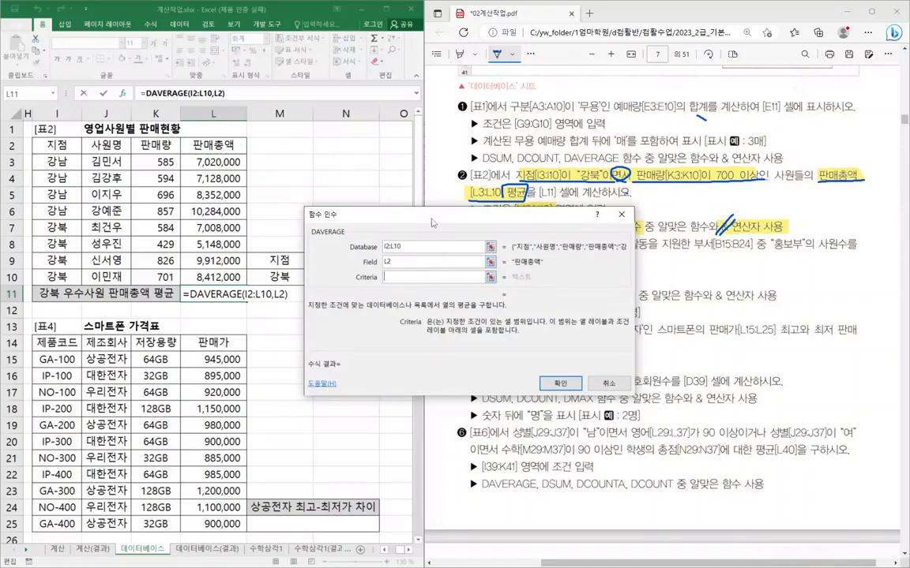
- Set the DAVERAGE criteria to M9:N10 and confirm the formula in L11
left_click_drag(431, 223, 572, 201)
left_click_drag(280, 260, 358, 277)
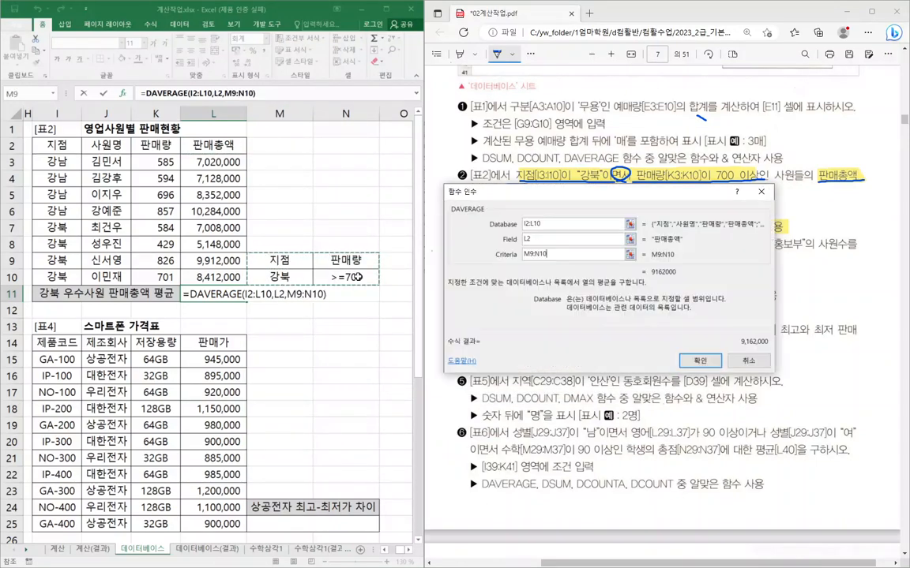
left_click_drag(593, 192, 438, 199)
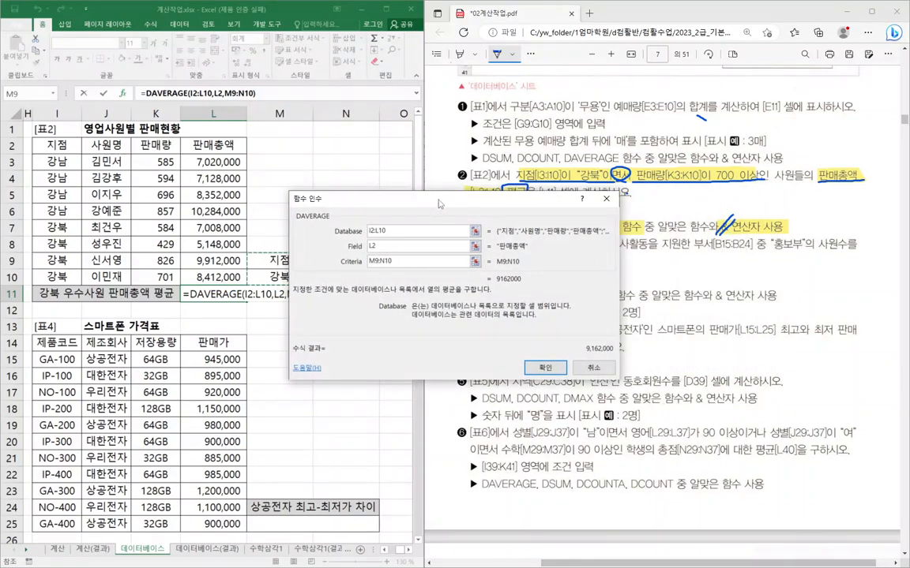
left_click(550, 370)
left_click(295, 308)
left_click(205, 314)
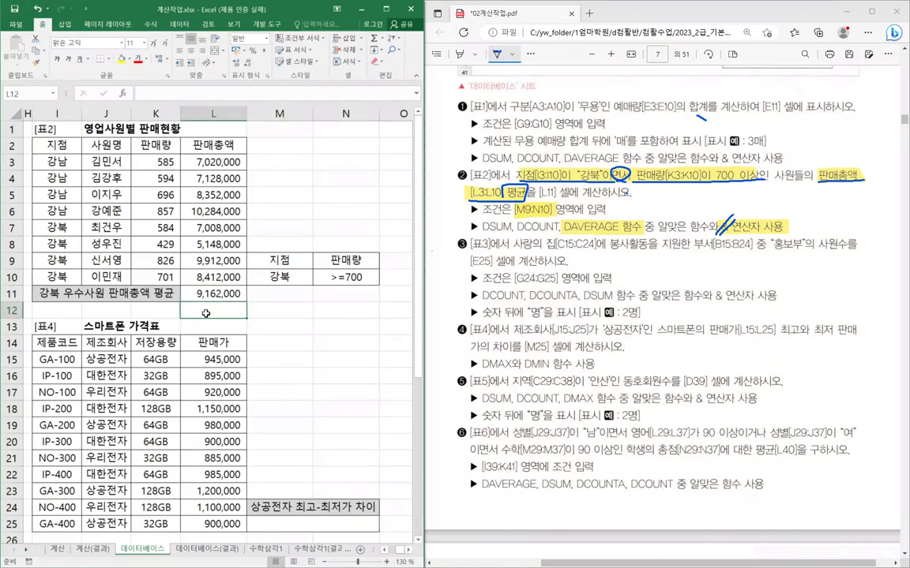
left_click(222, 295)
left_click(321, 315)
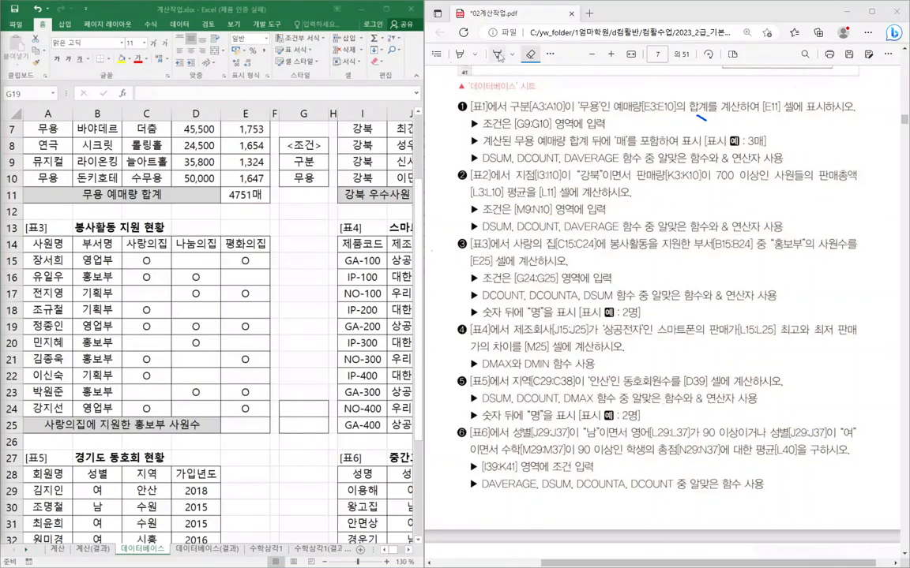
- Highlight in yellow problem 3's 사랑의 집[C15:C24]에 봉사활동, 홍보부의 사원수, [E25] 셀, [G24:G25], & 연산자 사용 and 2명
left_click(458, 54)
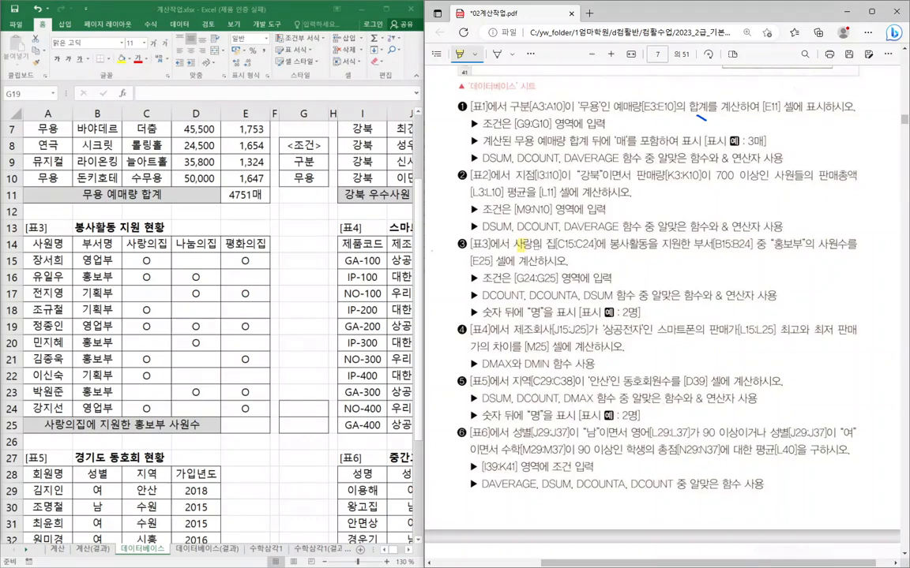
left_click_drag(514, 244, 645, 245)
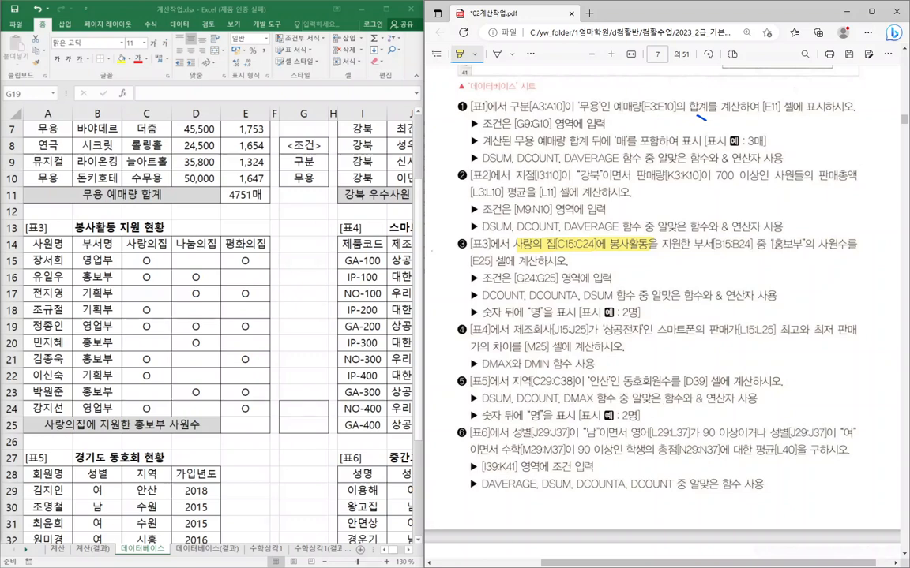
left_click_drag(774, 245, 855, 245)
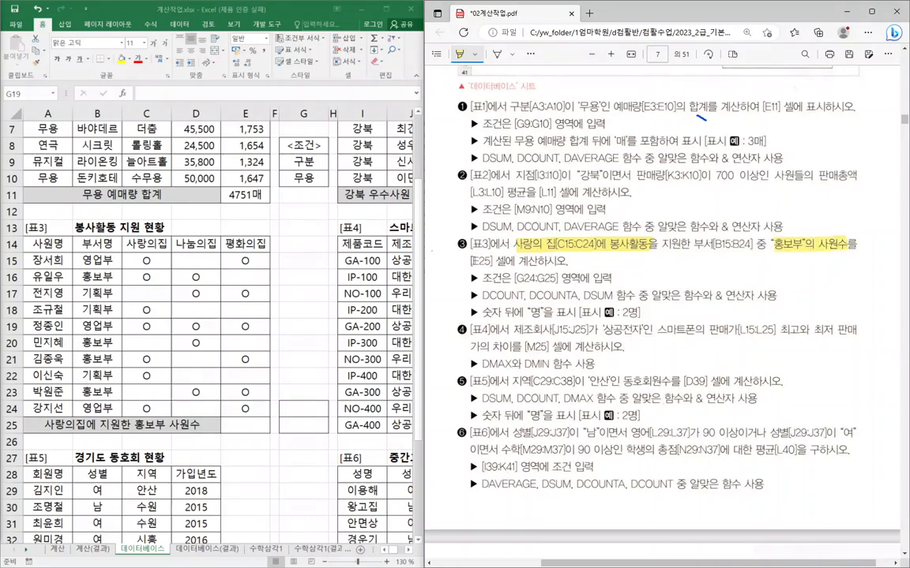
left_click_drag(470, 261, 558, 278)
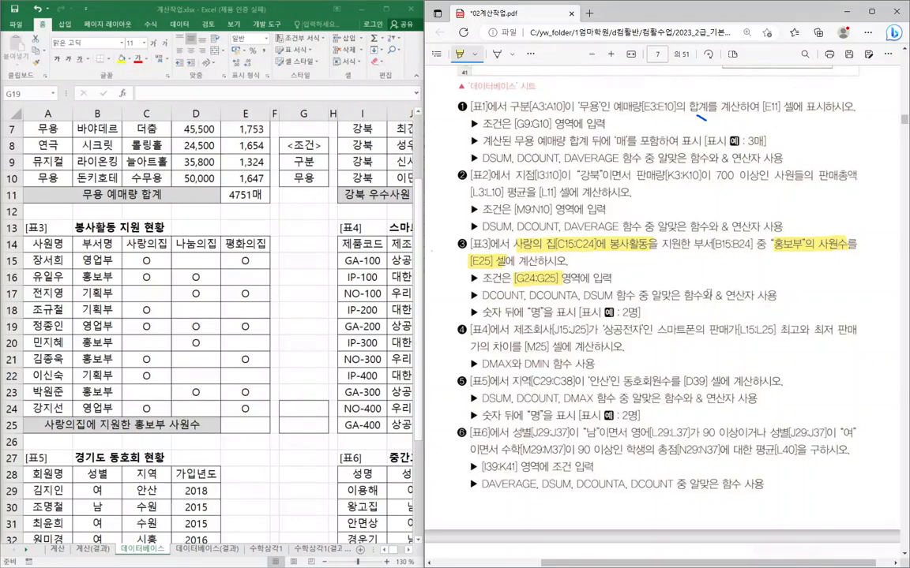
left_click_drag(713, 295, 780, 295)
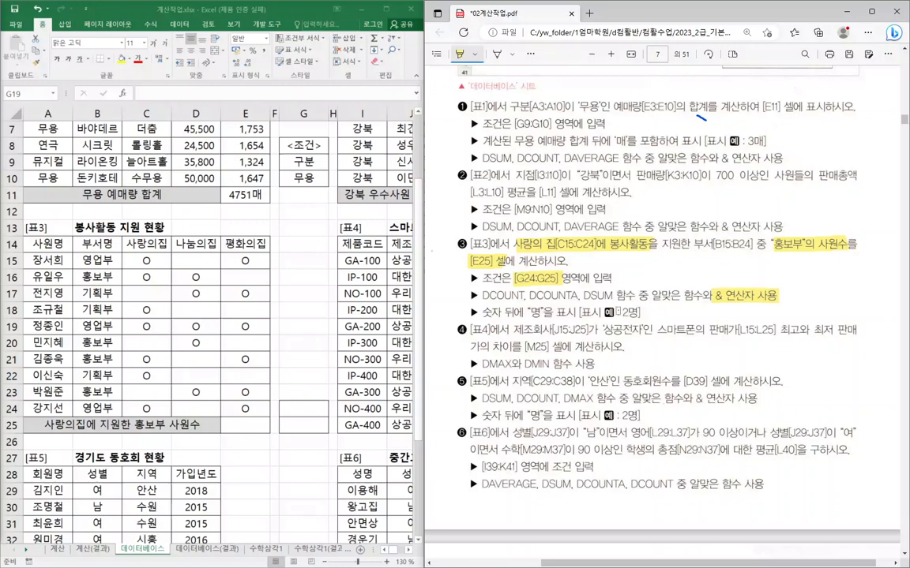
left_click_drag(617, 312, 679, 312)
- Underline problem 3's 사랑의 집 and 홍보부 phrases in blue pen, mark off 사원수, and highlight DCOUNTA in yellow
left_click(496, 54)
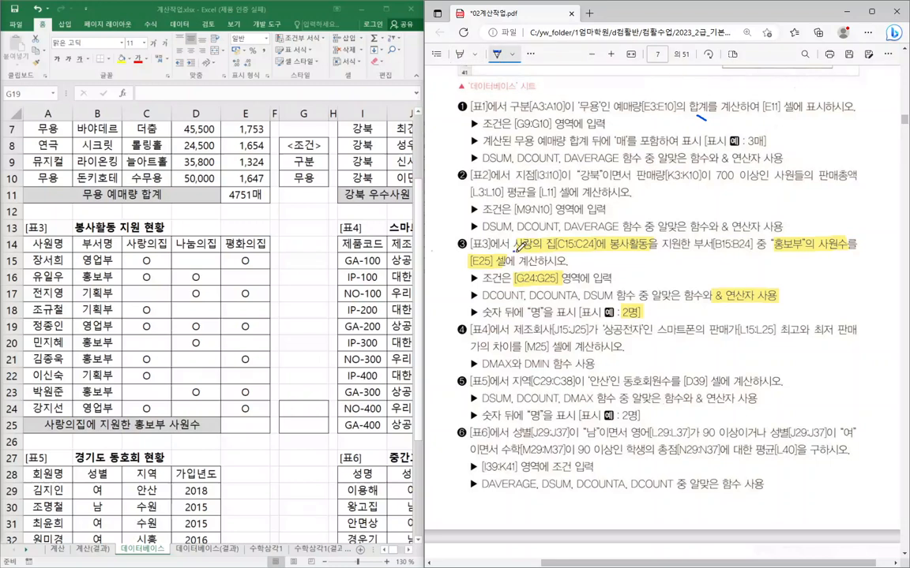
left_click_drag(515, 252, 652, 249)
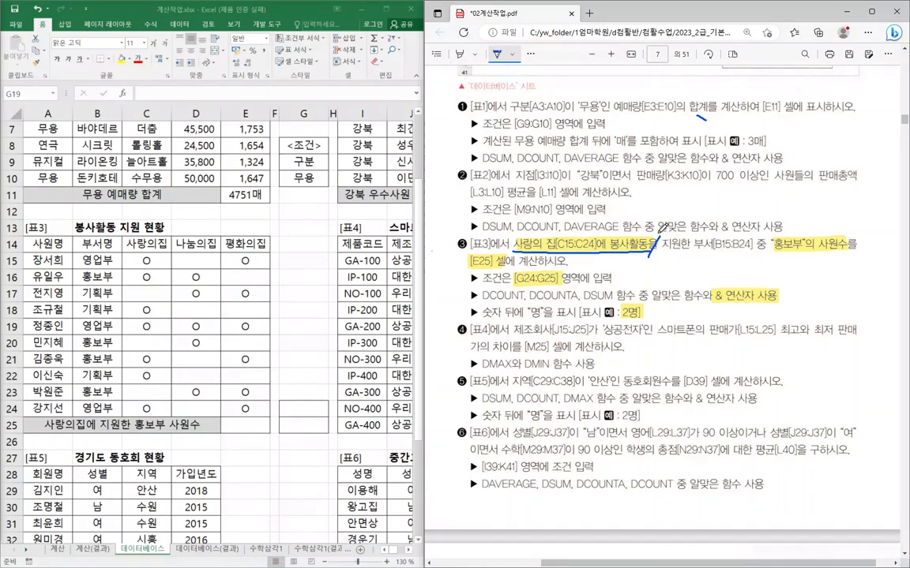
left_click_drag(658, 235, 650, 259)
mouse_move(774, 253)
left_mouse_down()
mouse_move(849, 251)
mouse_move(821, 237)
mouse_move(813, 258)
left_mouse_up()
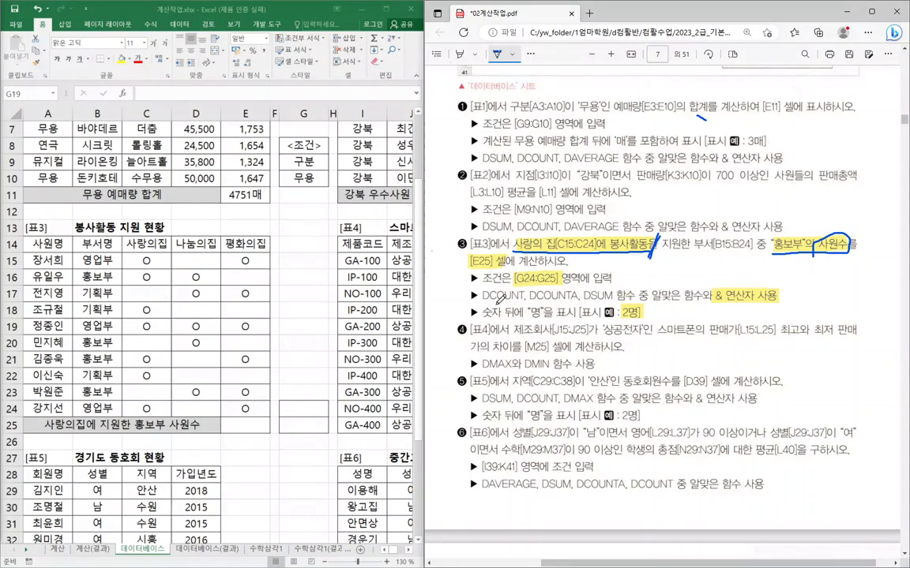
left_click(459, 53)
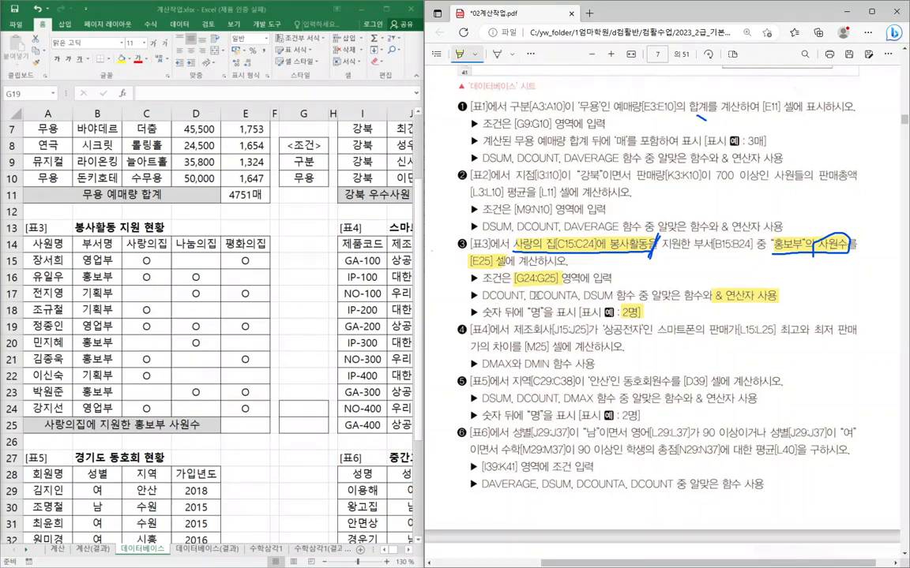
left_click_drag(535, 295, 580, 295)
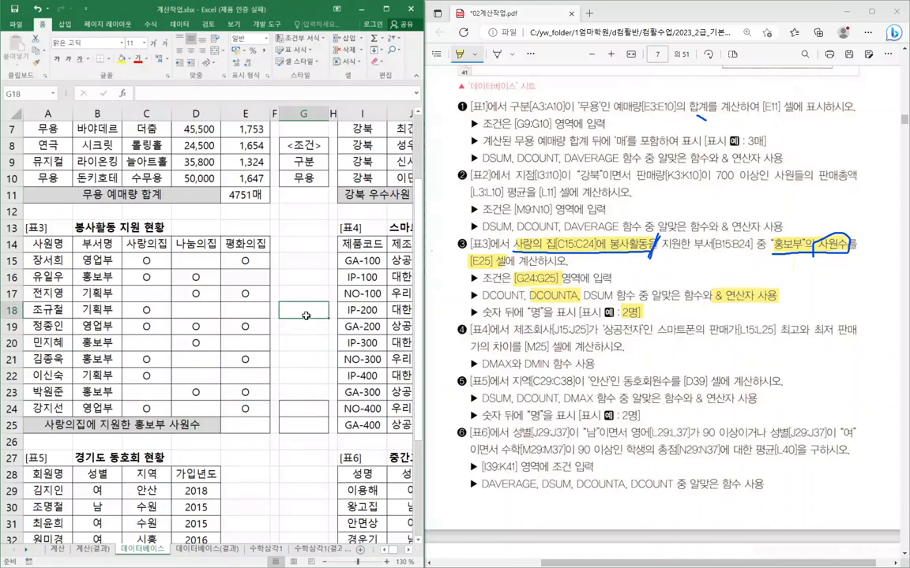
- Copy the 부서명 heading from B14 and 홍보부 from B16 into the criteria range G24:G25
left_click(103, 243)
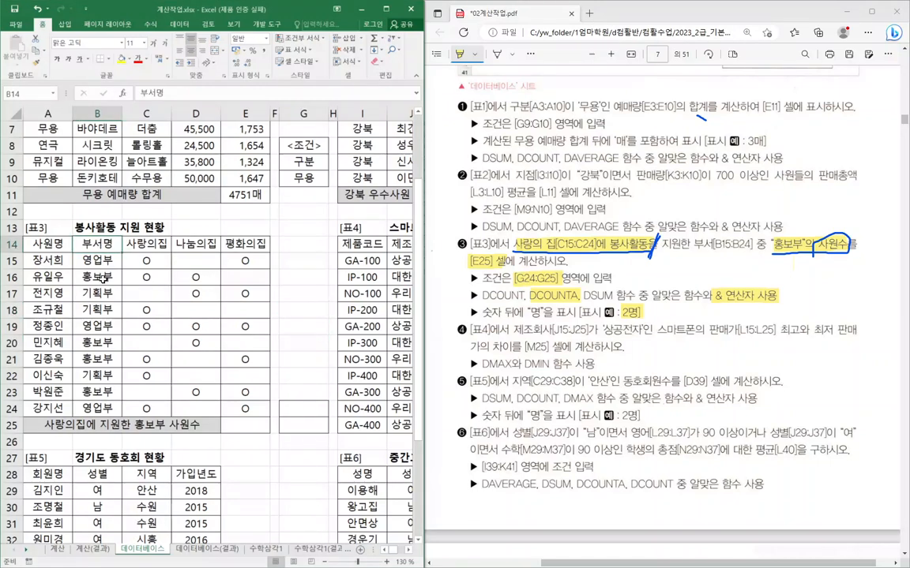
left_click(102, 278, "ctrl")
key("ctrl+c")
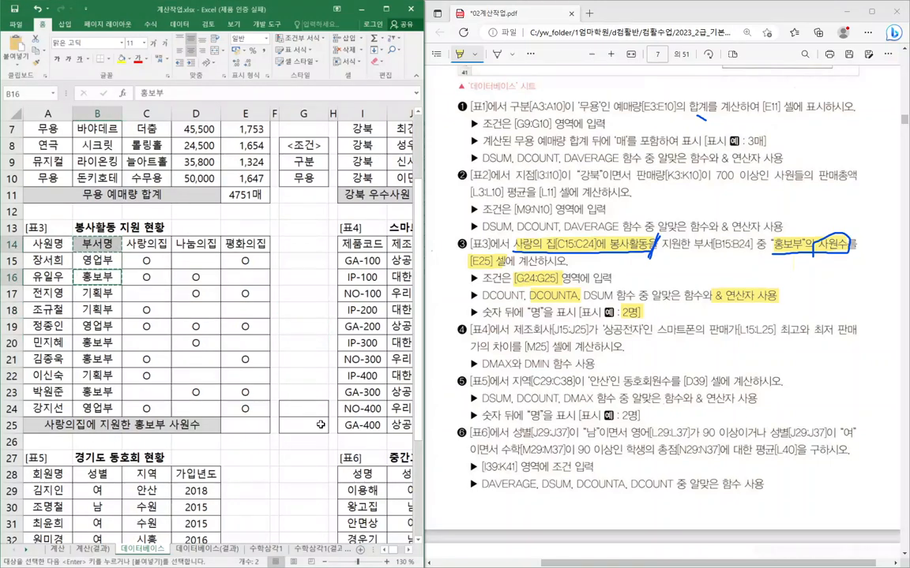
left_click(303, 408)
key("ctrl+v")
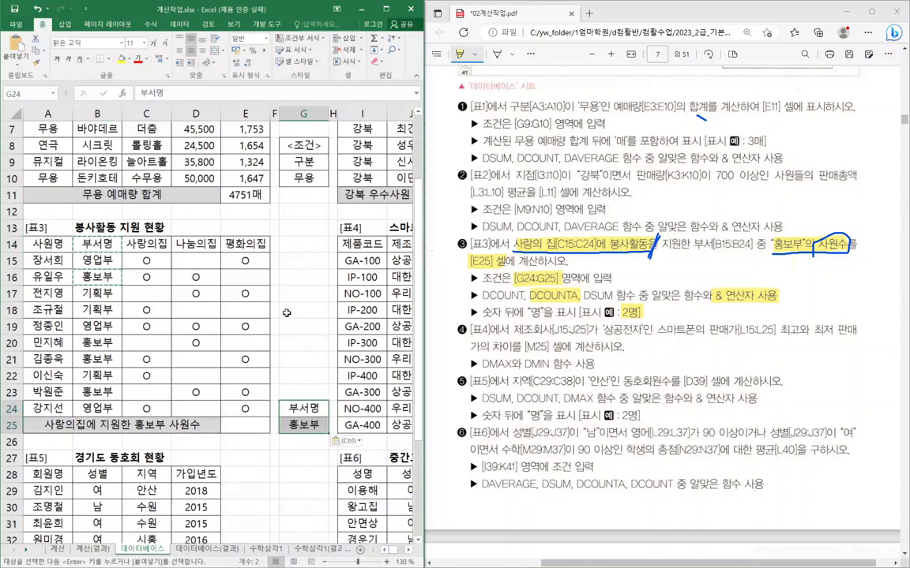
- Start a DCOUNTA formula in E25 and open its function arguments dialog
left_click(245, 425)
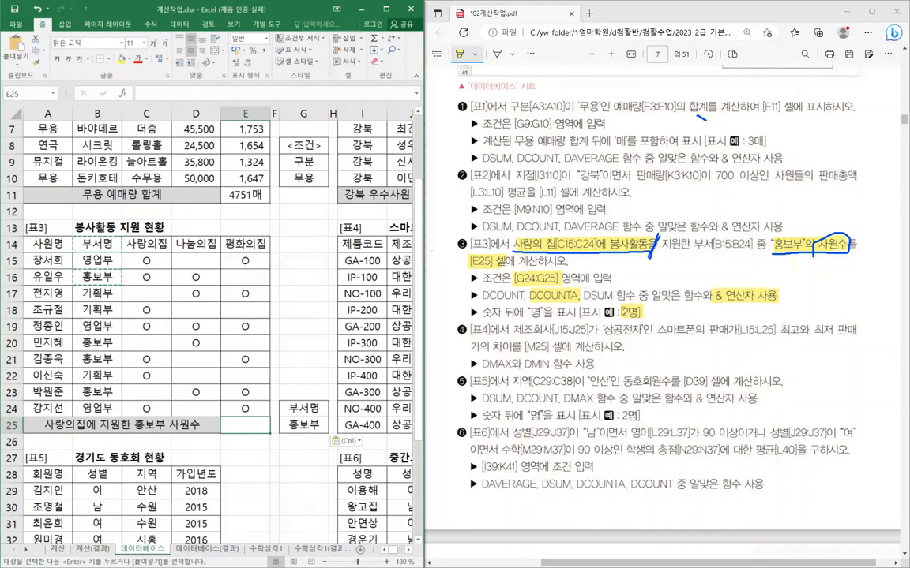
type("=")
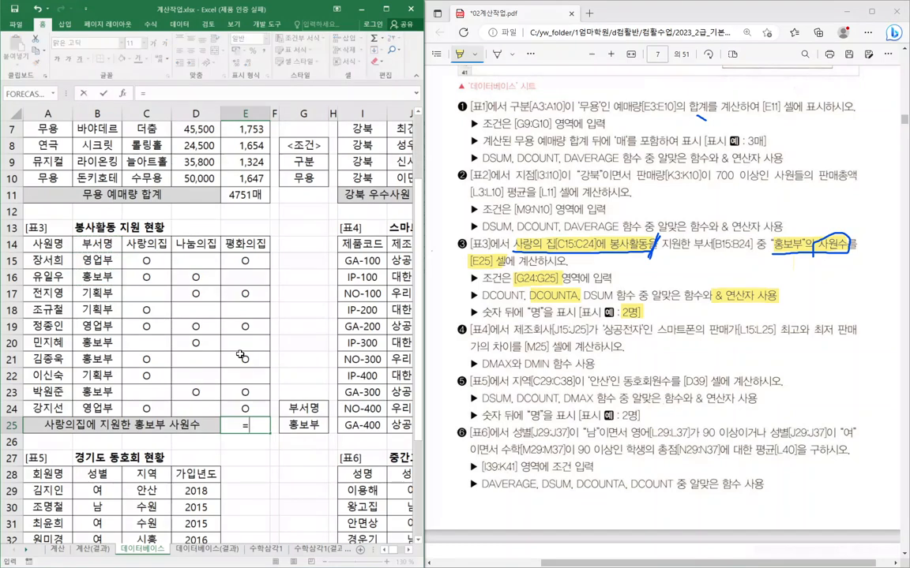
type("dcou")
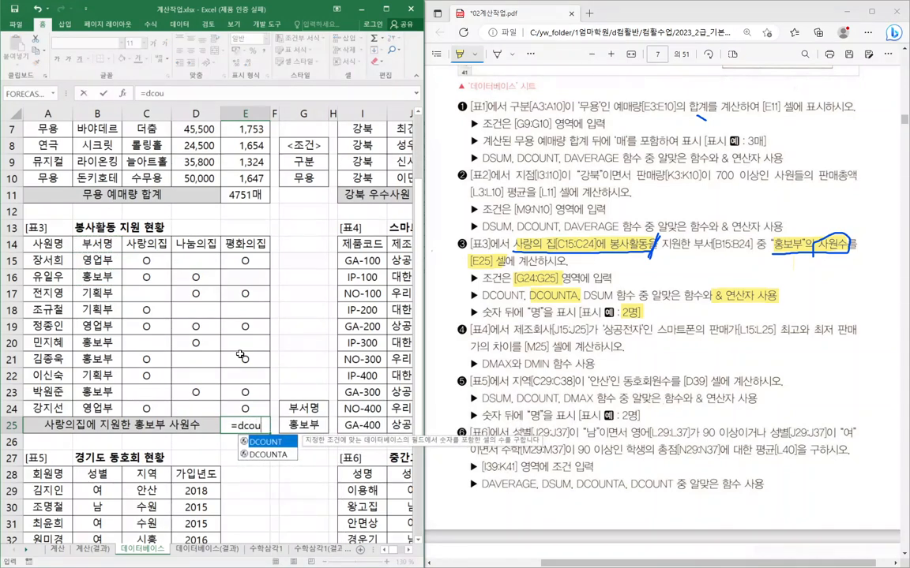
key("Down")
key("Tab")
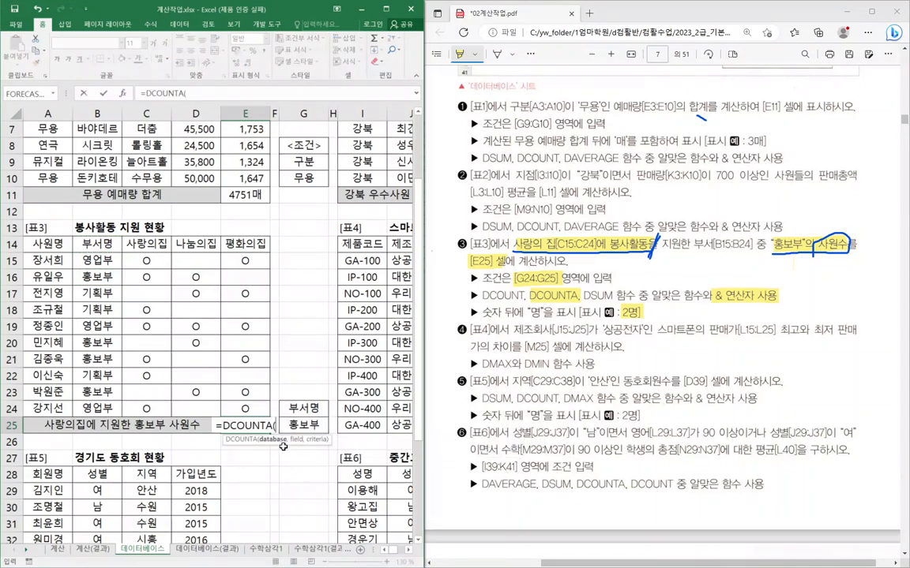
left_click(122, 93)
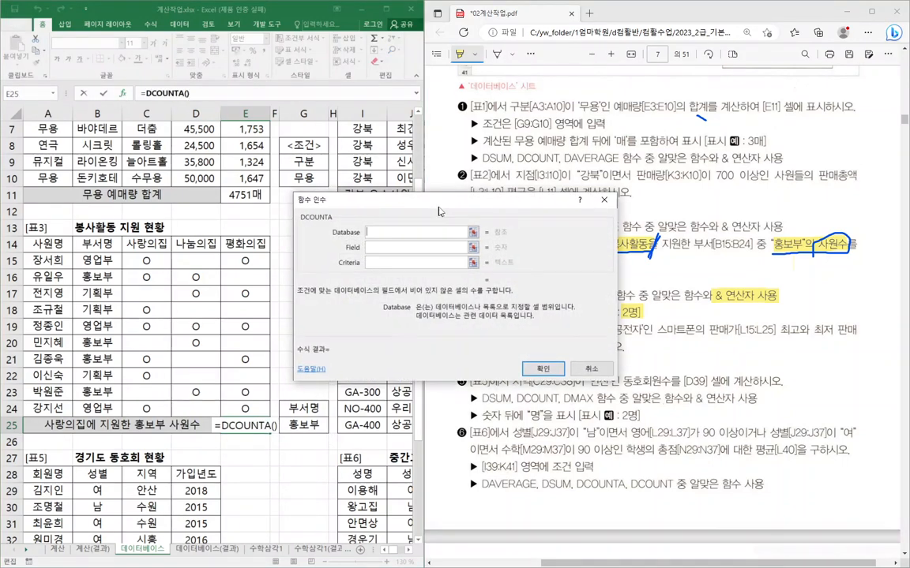
- Fill the DCOUNTA arguments with database A14:E24, field C14 and criteria G24:G25, and confirm the formula
left_click_drag(72, 252, 248, 404)
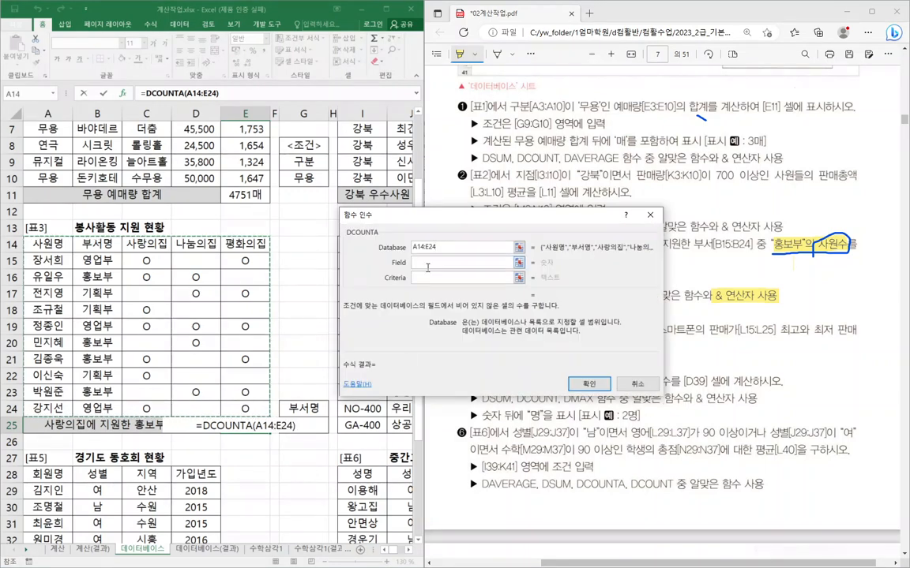
key("Tab")
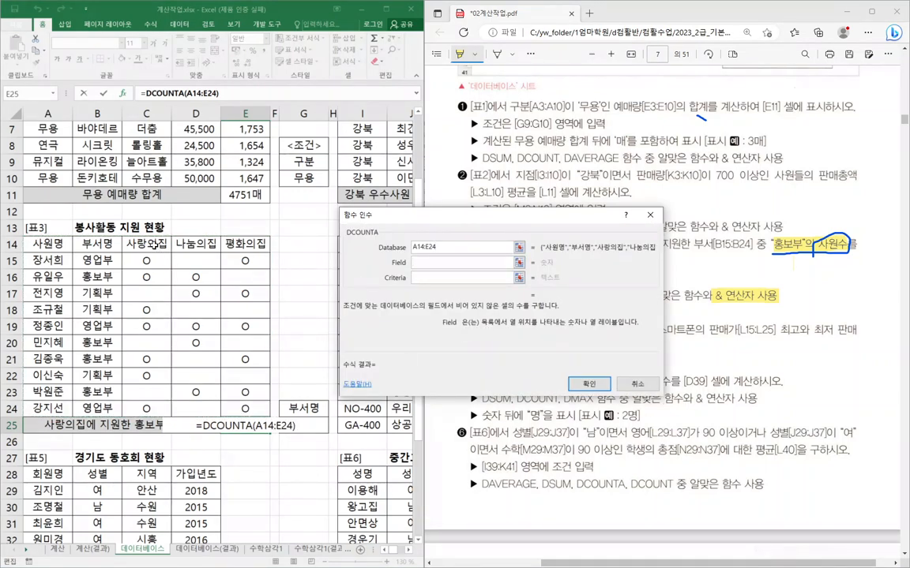
left_click(146, 244)
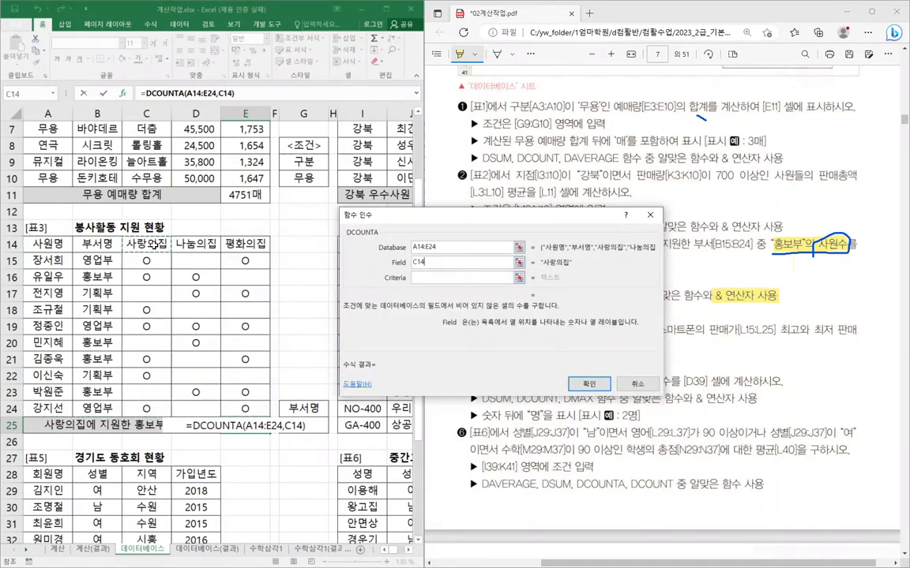
left_click(447, 278)
left_click_drag(303, 408, 339, 424)
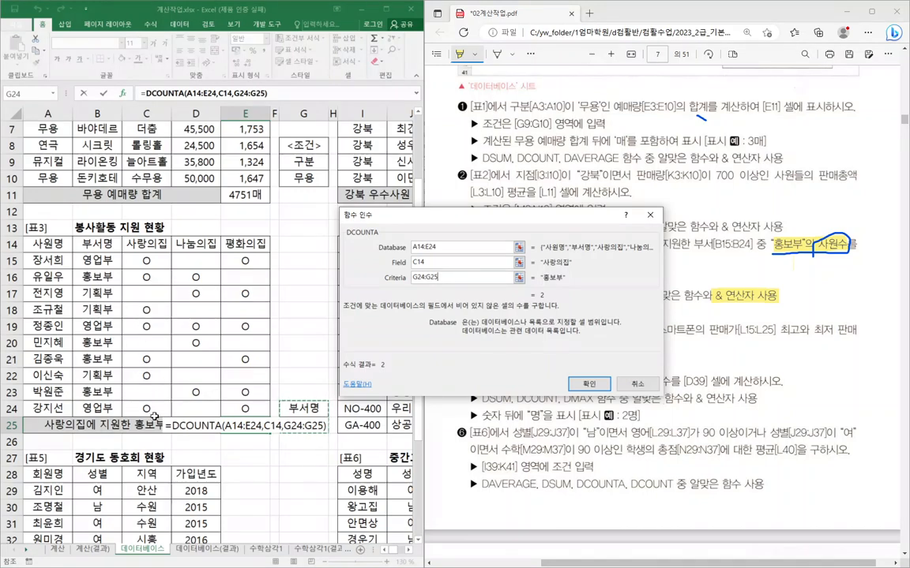
left_click(588, 384)
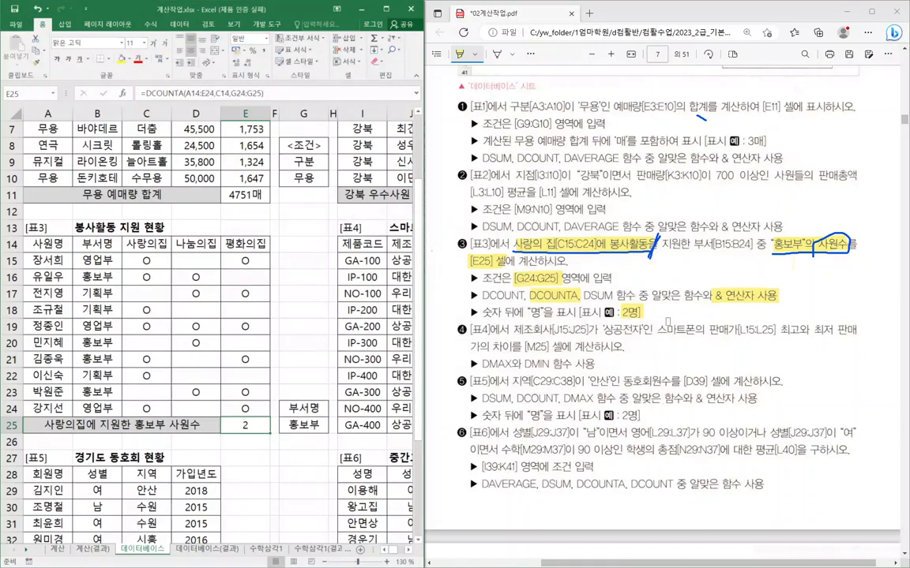
- Append &"명" to the end of the DCOUNTA formula in E25
left_click(570, 312)
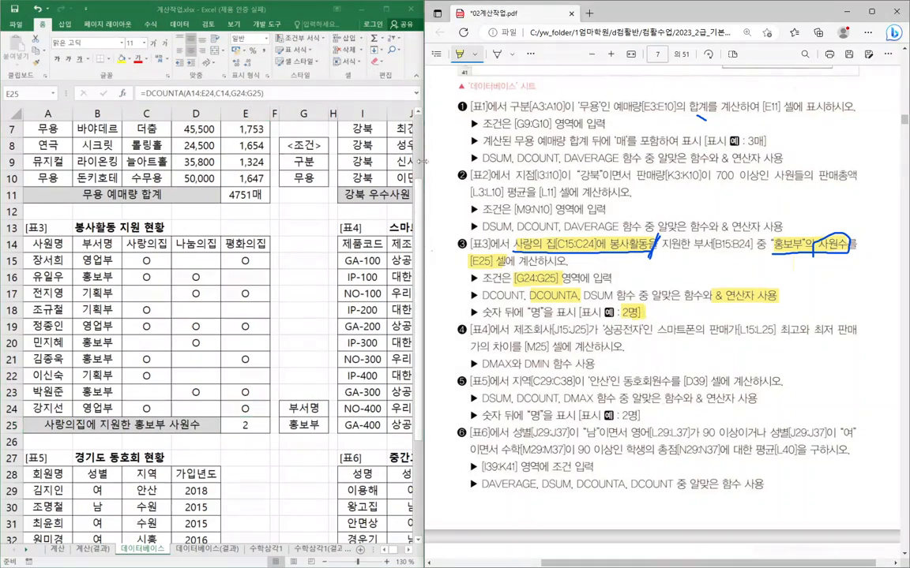
left_click(292, 91)
left_click(317, 92)
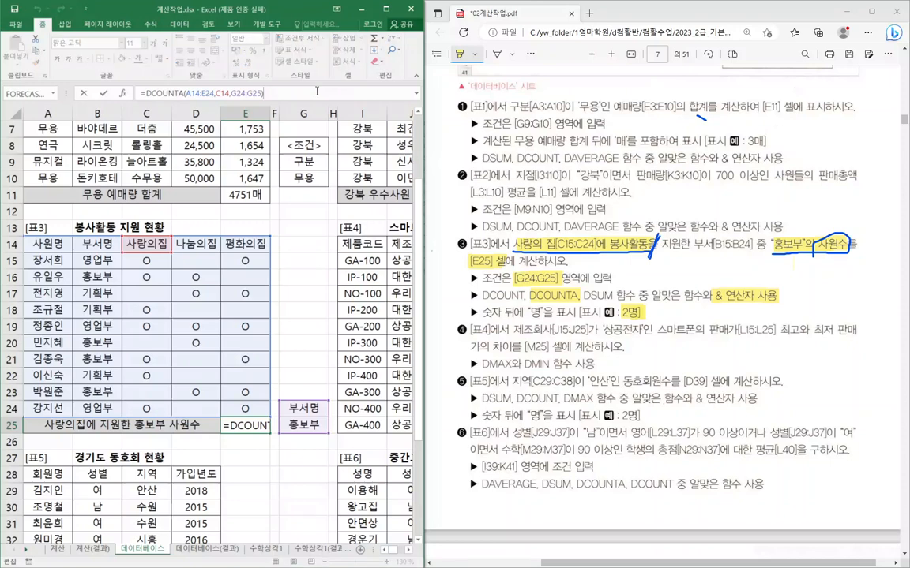
type("&\"ㅁ")
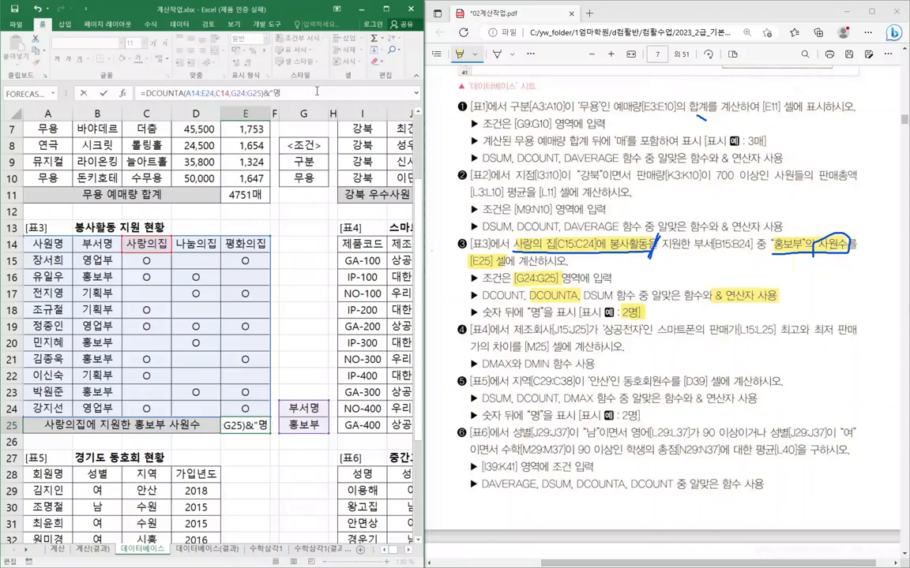
type("\"")
key("Return")
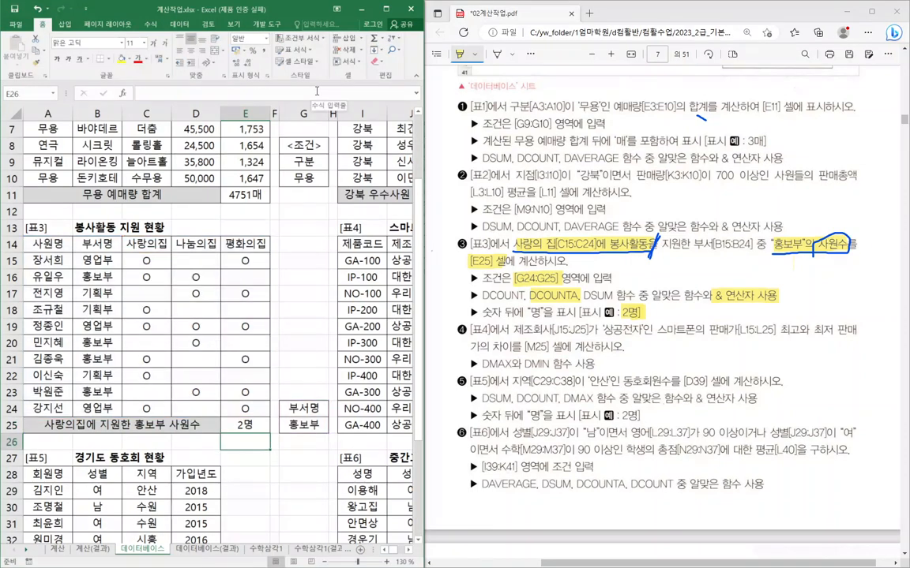